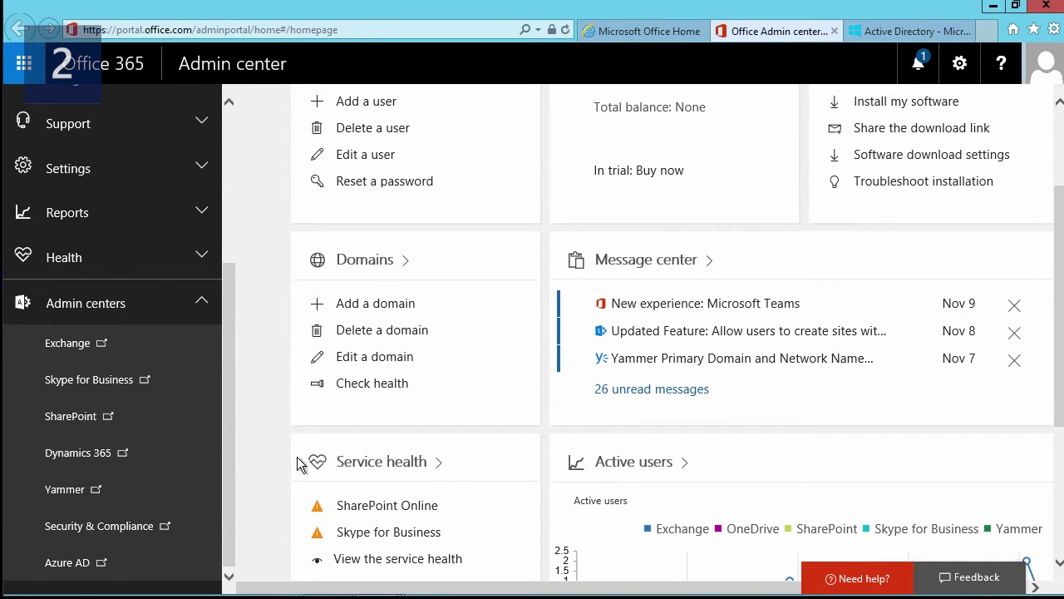
- Go to Active Directory and show the registered applications of the 'think about IT' directory
{"action": "left_click", "coordinate": [886, 31]}
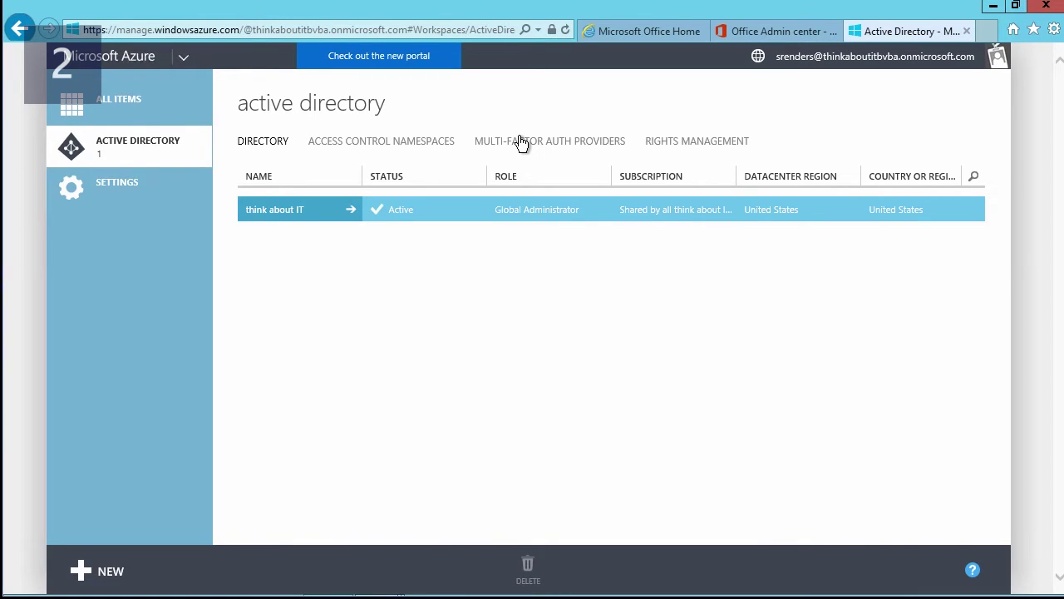
{"action": "left_click", "coordinate": [322, 214]}
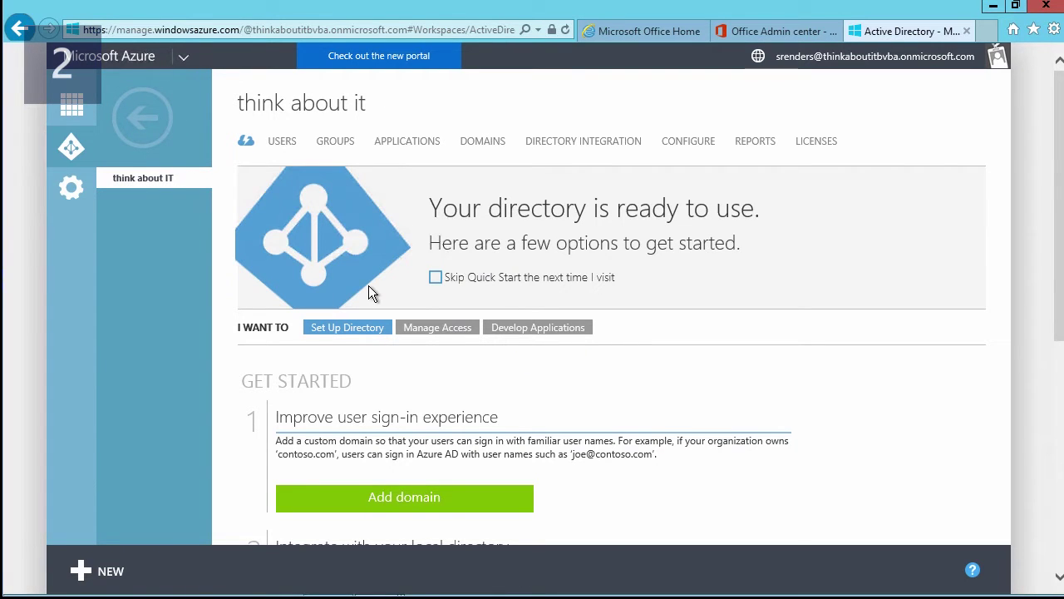
{"action": "left_click", "coordinate": [404, 141]}
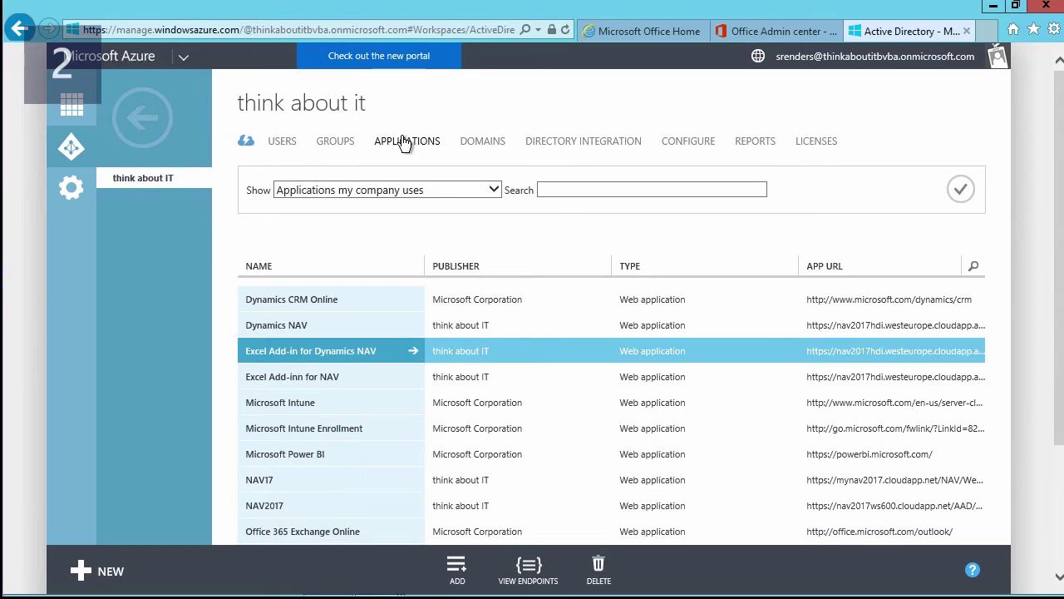
- Start adding an application my organization is developing named 'test' and continue to app properties
{"action": "left_click", "coordinate": [457, 572]}
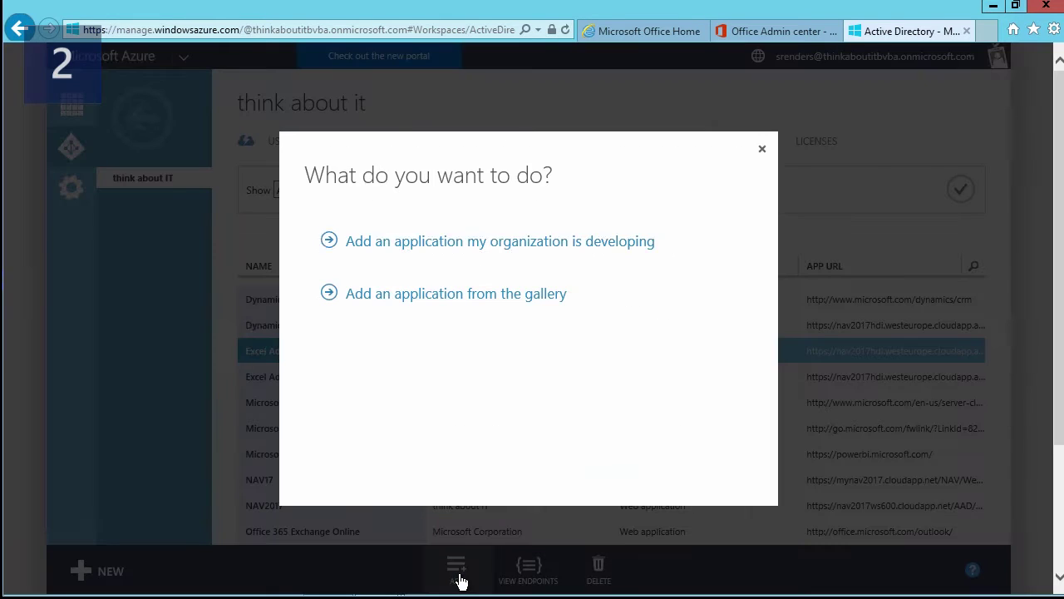
{"action": "left_click", "coordinate": [507, 248]}
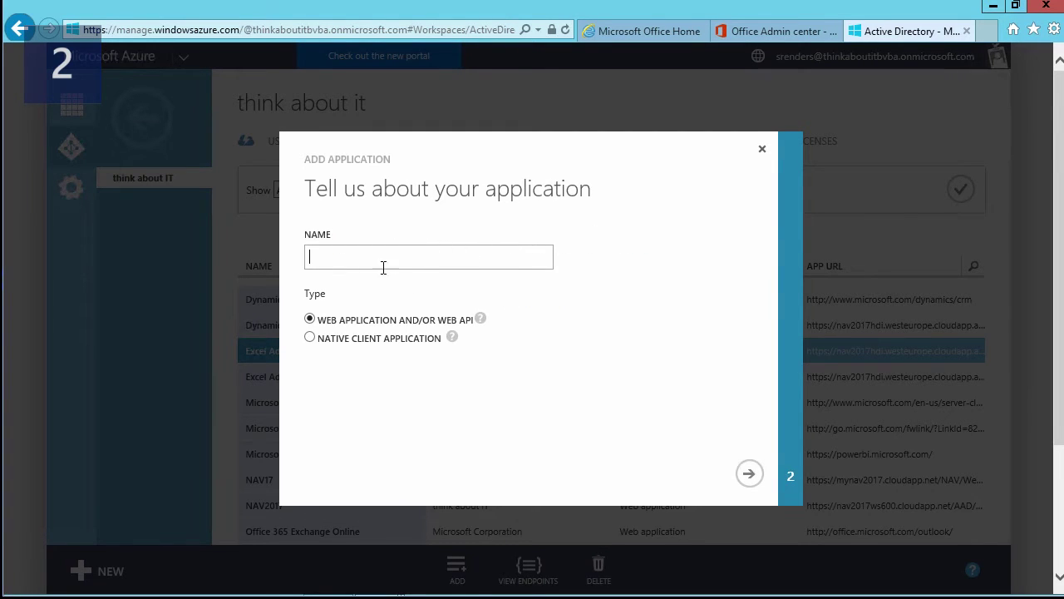
{"action": "type", "text": "test"}
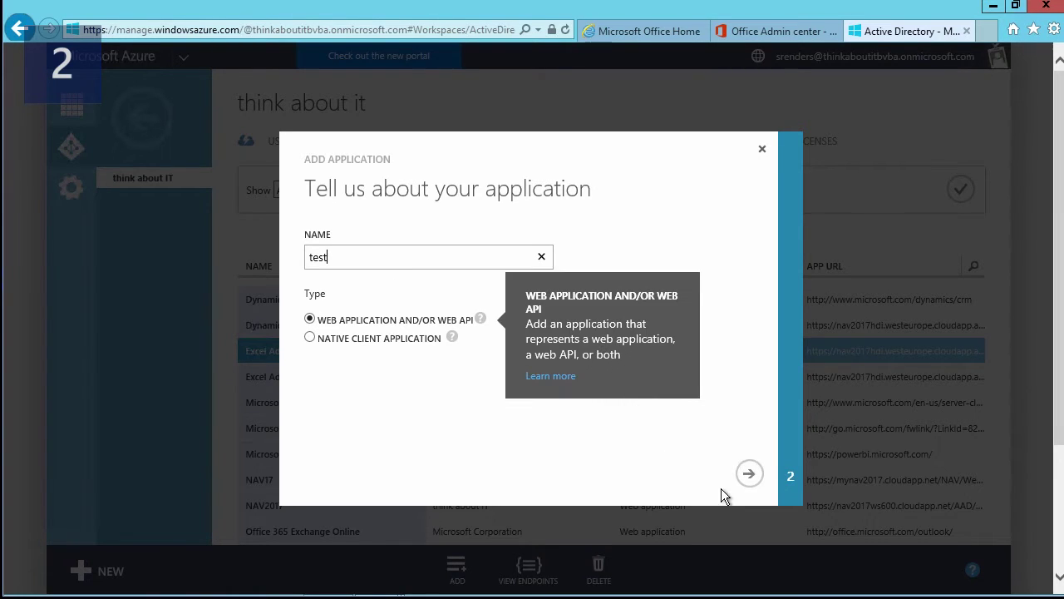
{"action": "left_click", "coordinate": [748, 473]}
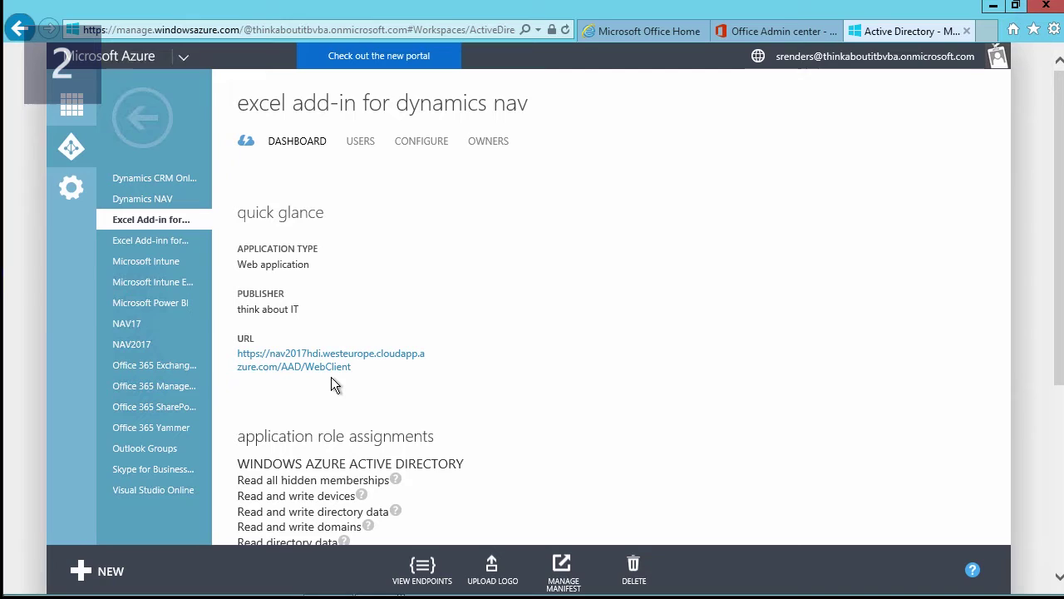
- In the Excel Add-in's configuration, scroll to single sign-on and show the end of the App ID URI
{"action": "left_click", "coordinate": [420, 145]}
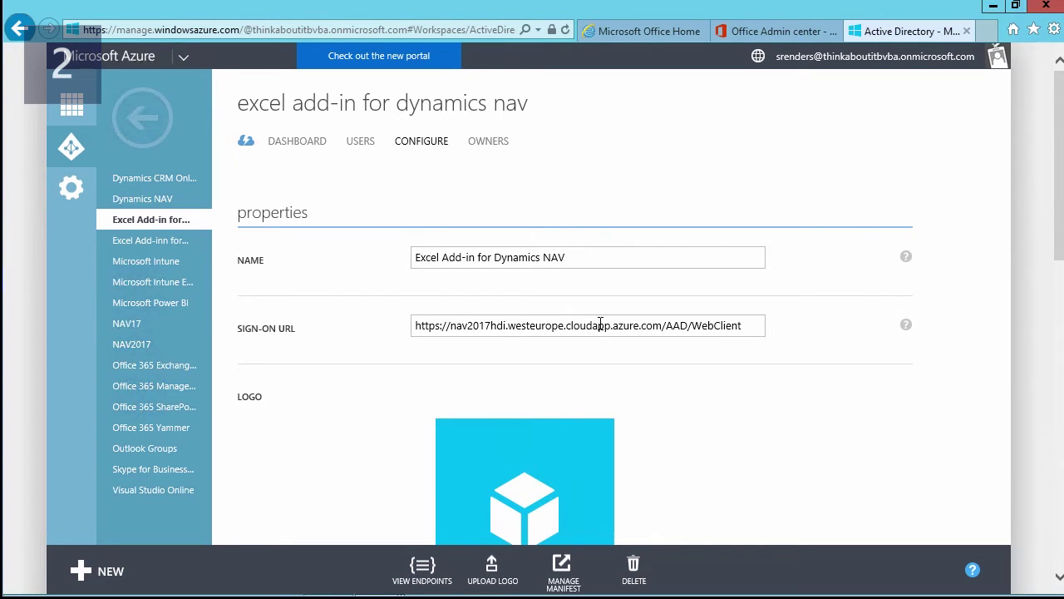
{"action": "scroll", "coordinate": [429, 344], "scroll_direction": "down", "scroll_amount": 1}
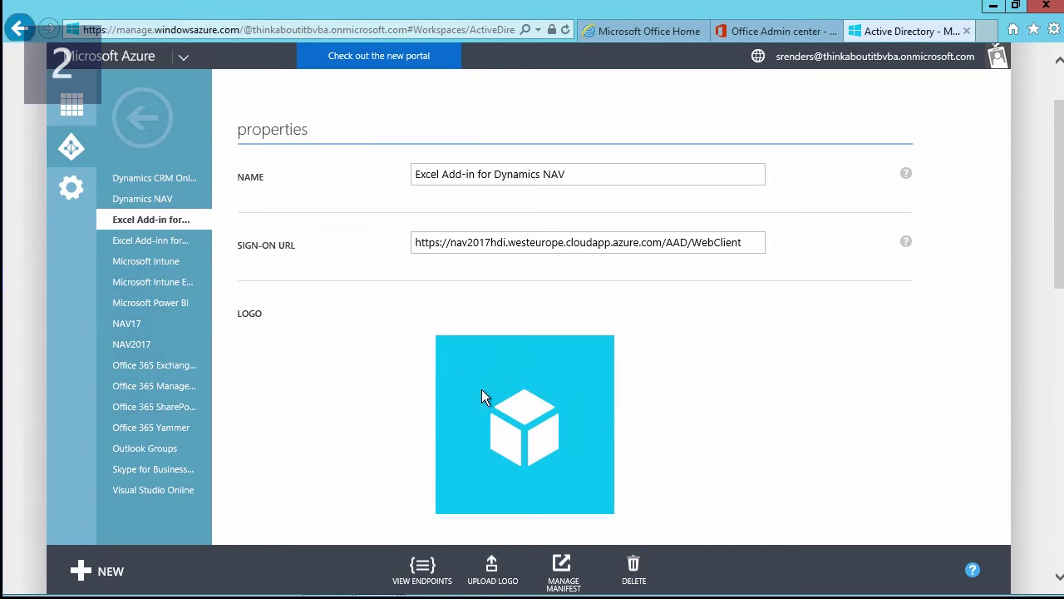
{"action": "scroll", "coordinate": [390, 376], "scroll_direction": "down", "scroll_amount": 6}
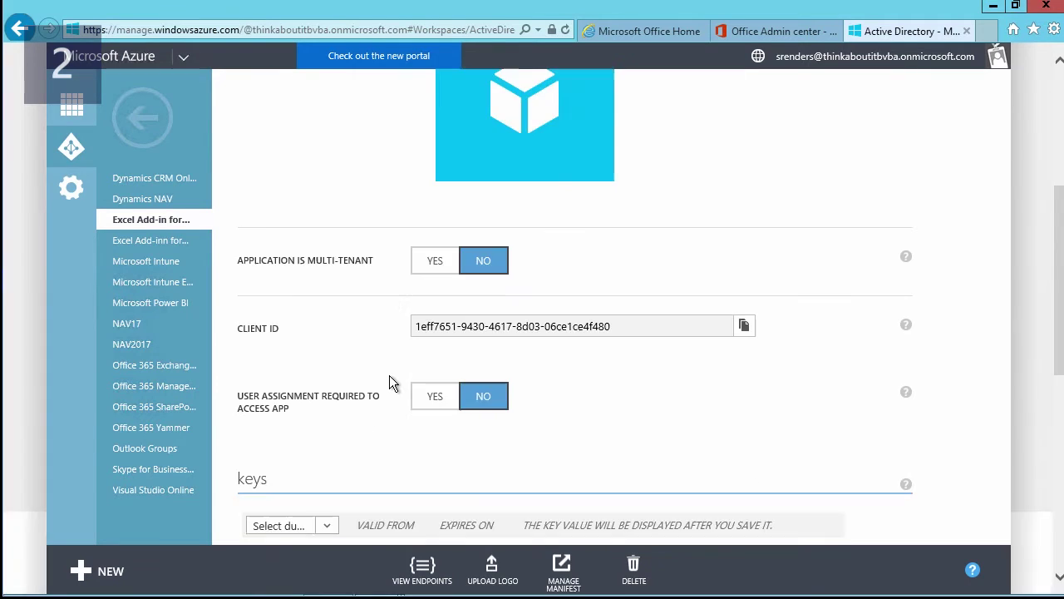
{"action": "scroll", "coordinate": [389, 375], "scroll_direction": "down", "scroll_amount": 1}
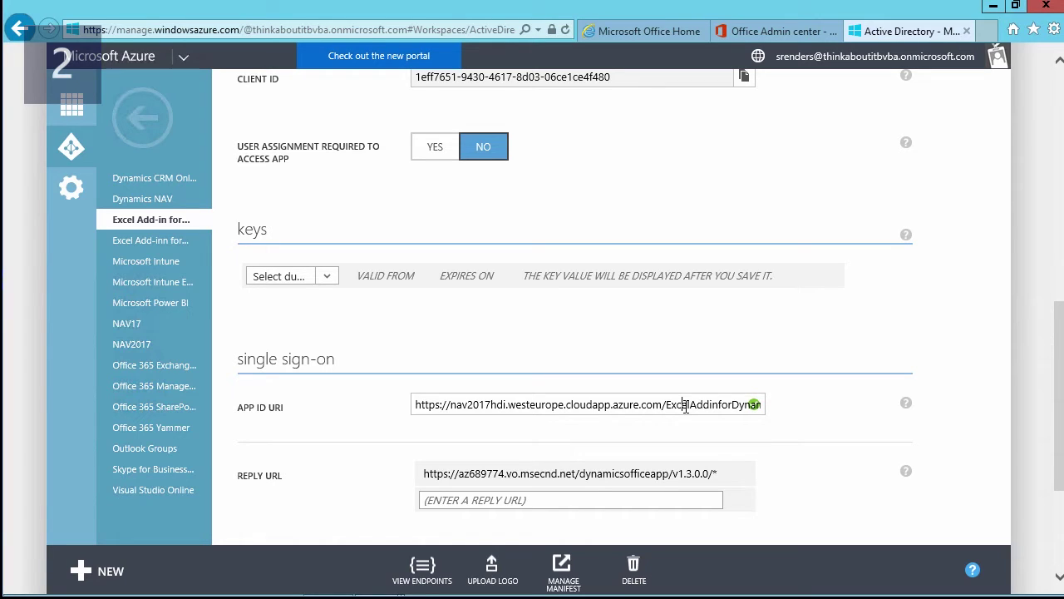
{"action": "left_click", "coordinate": [686, 405]}
{"action": "key", "text": "End"}
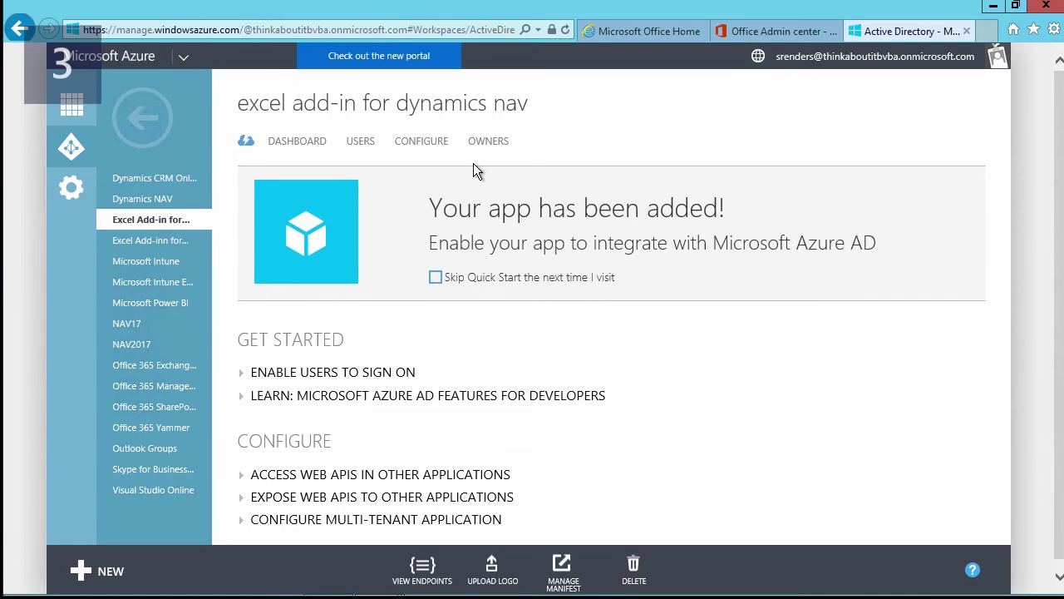
- Go to the app's permissions section and start adding permissions to another application
{"action": "left_click", "coordinate": [421, 141]}
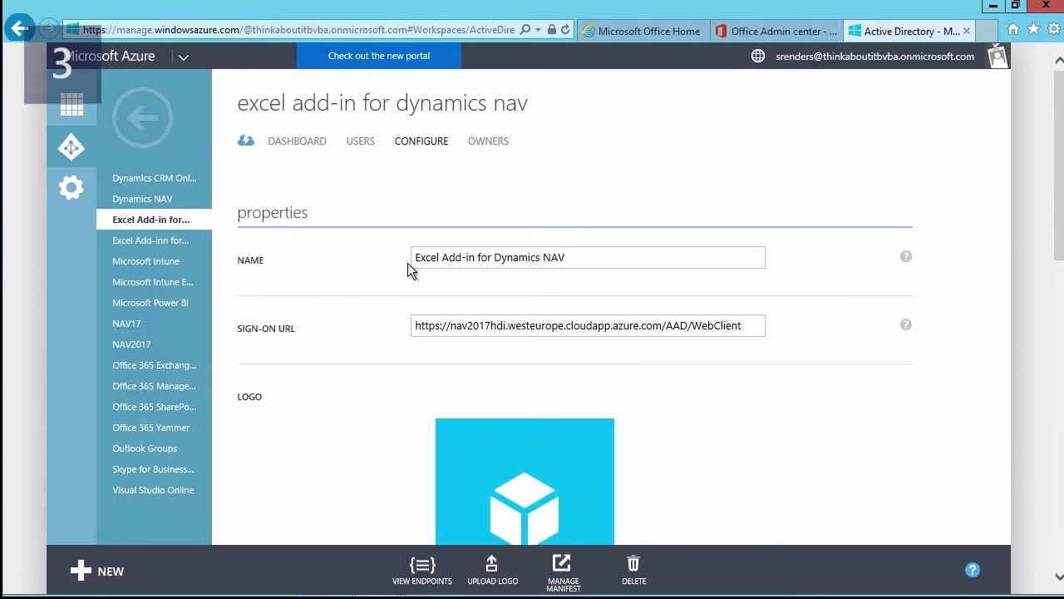
{"action": "scroll", "coordinate": [407, 263], "scroll_direction": "down", "scroll_amount": 10}
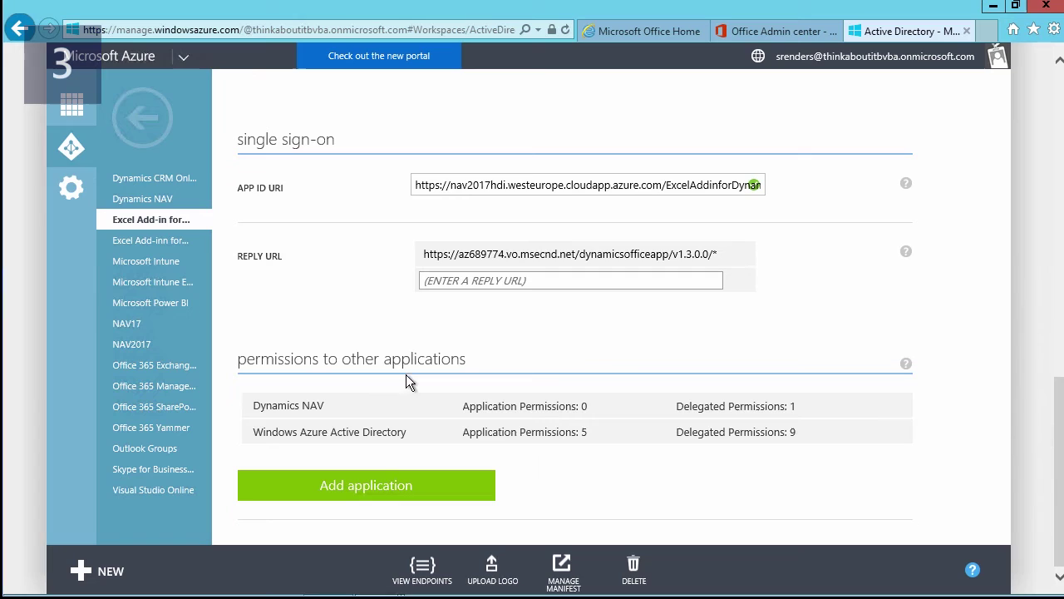
{"action": "mouse_move", "coordinate": [319, 407]}
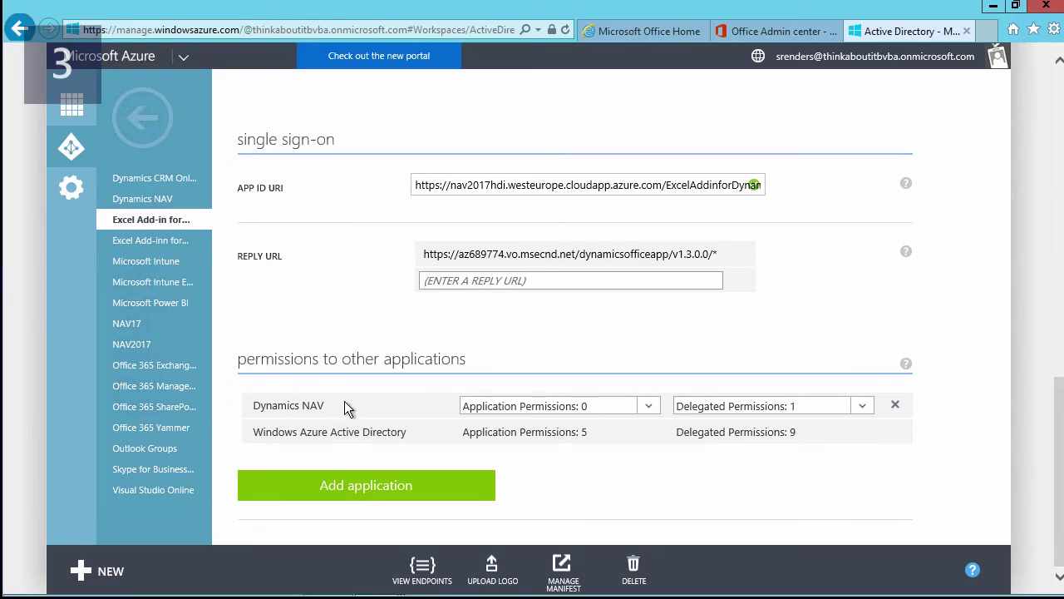
{"action": "left_click", "coordinate": [369, 489]}
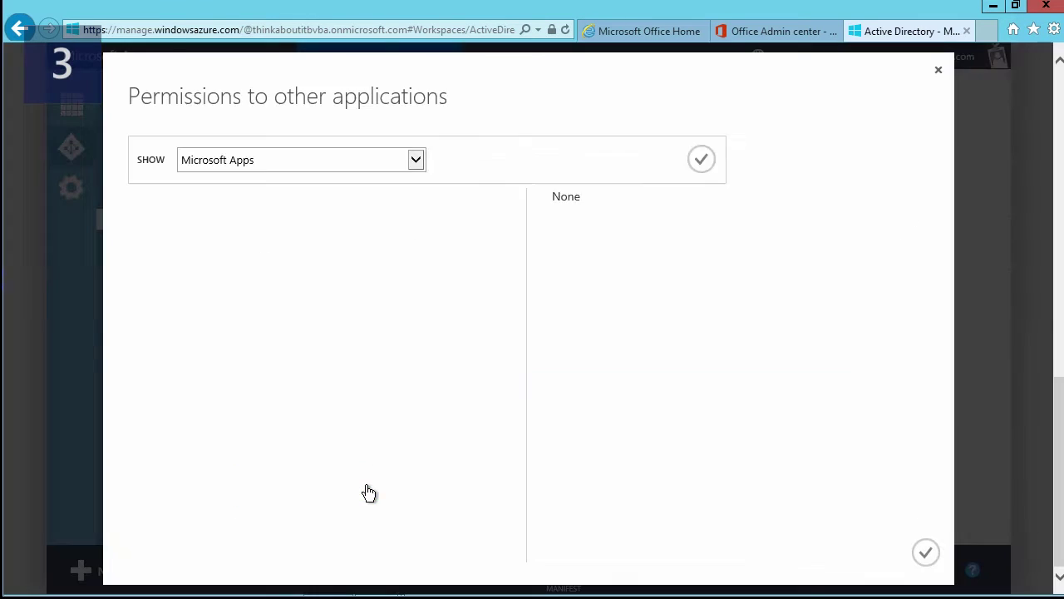
- Filter the list to All Apps, page back to the first page, and close it without adding any
{"action": "left_click", "coordinate": [416, 162]}
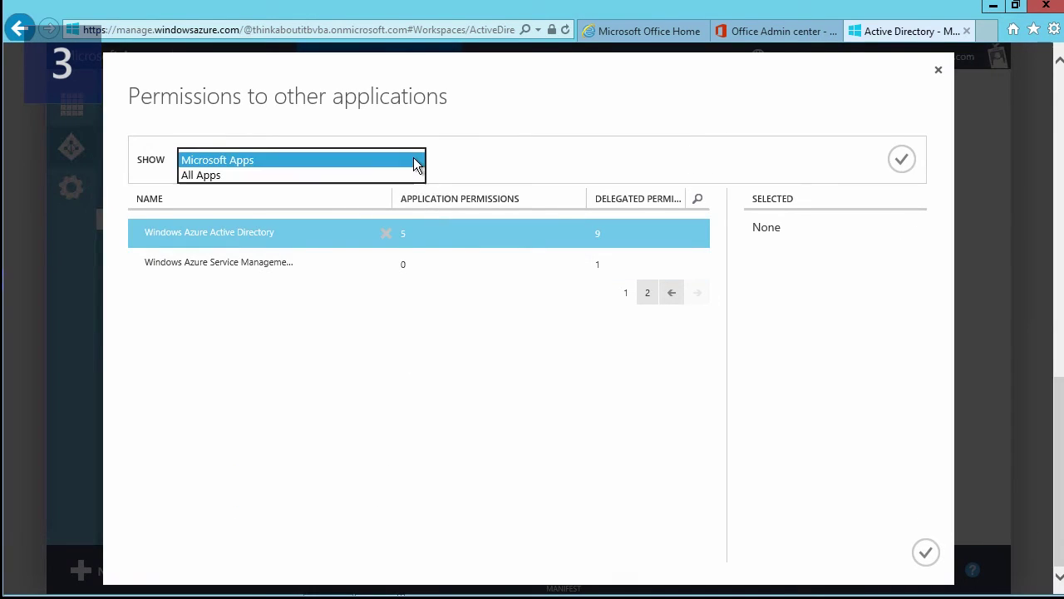
{"action": "left_click", "coordinate": [321, 176]}
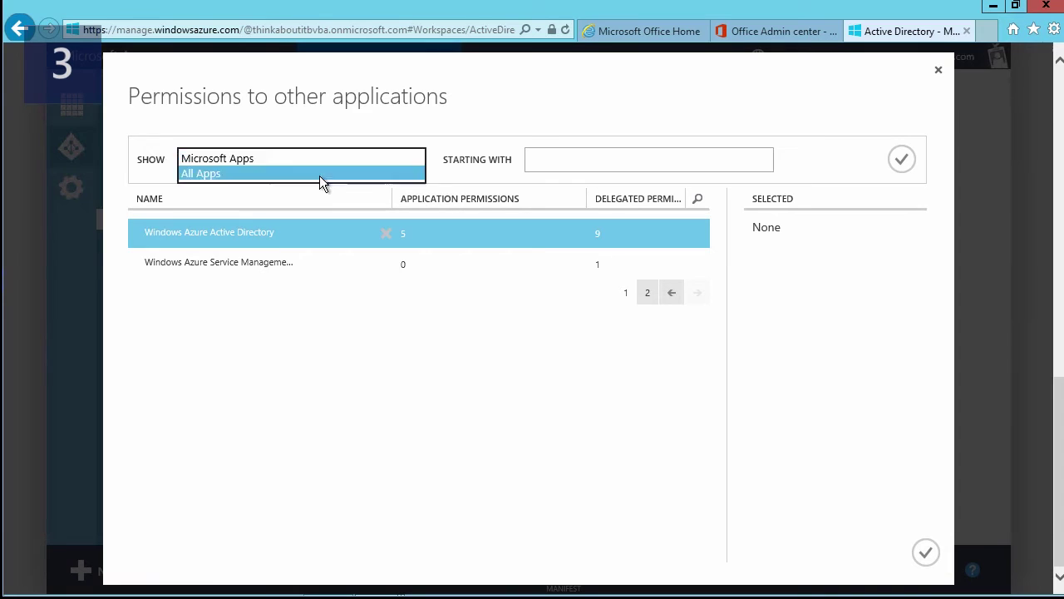
{"action": "left_click", "coordinate": [903, 163]}
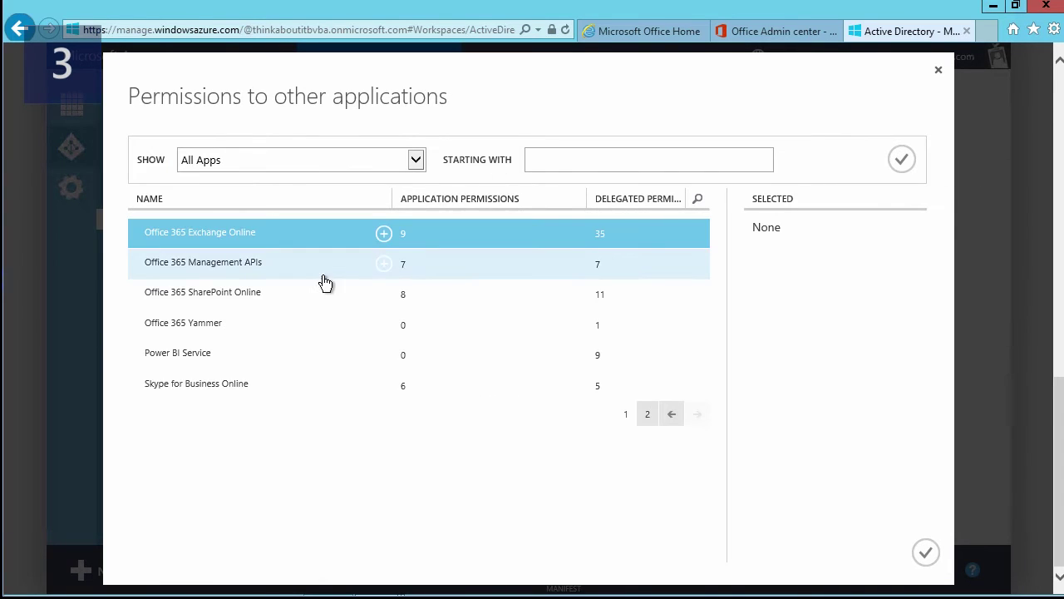
{"action": "left_click", "coordinate": [672, 414]}
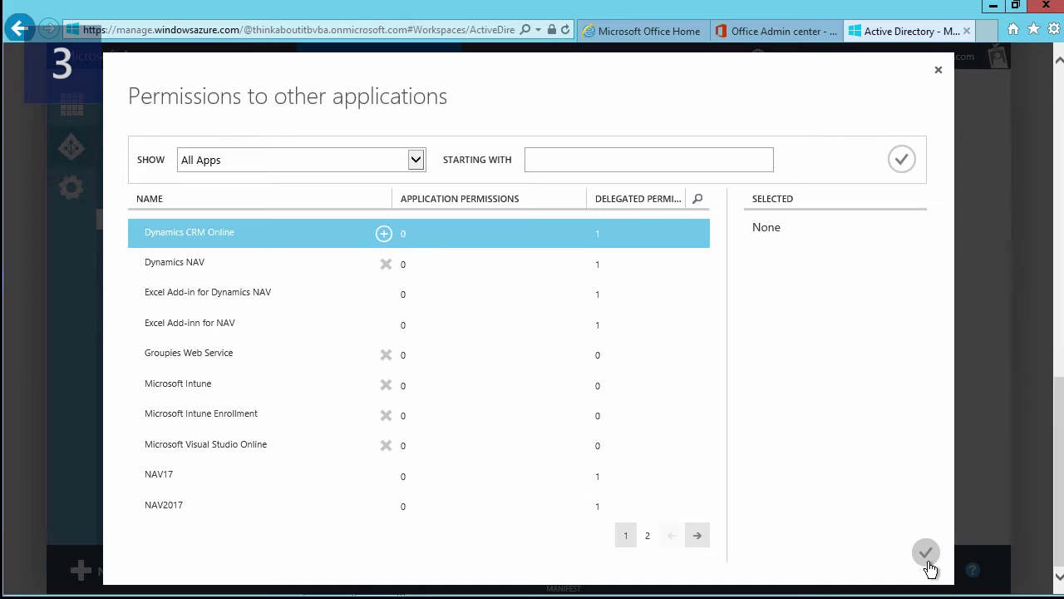
{"action": "left_click", "coordinate": [935, 74]}
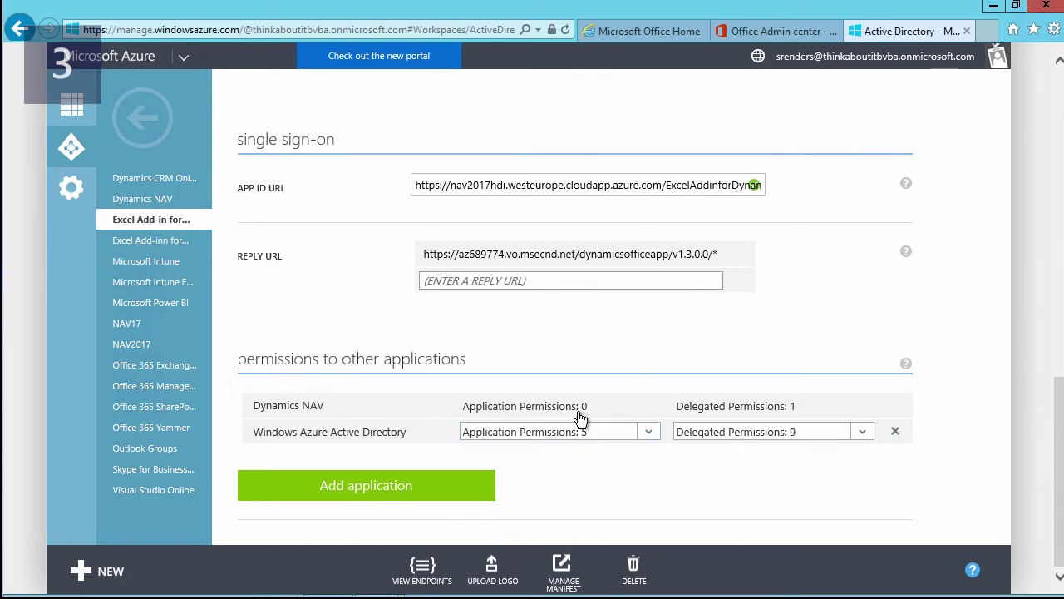
- Open the delegated permissions list for Dynamics NAV
{"action": "mouse_move", "coordinate": [641, 408]}
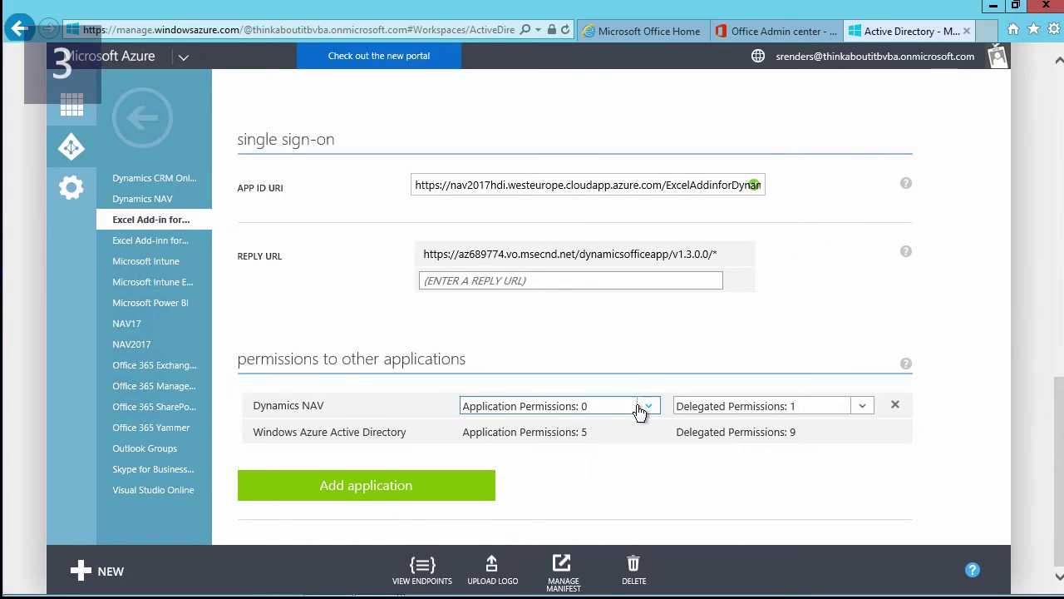
{"action": "left_click", "coordinate": [863, 407]}
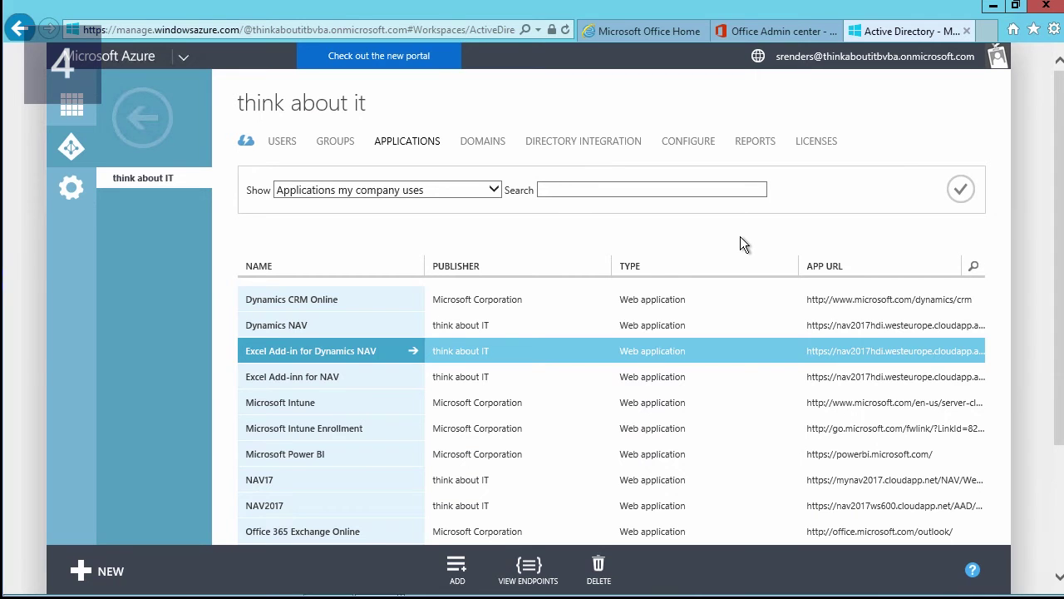
- Download the Excel Add-in for Dynamics NAV manifest from its configuration page
{"action": "left_click", "coordinate": [332, 358]}
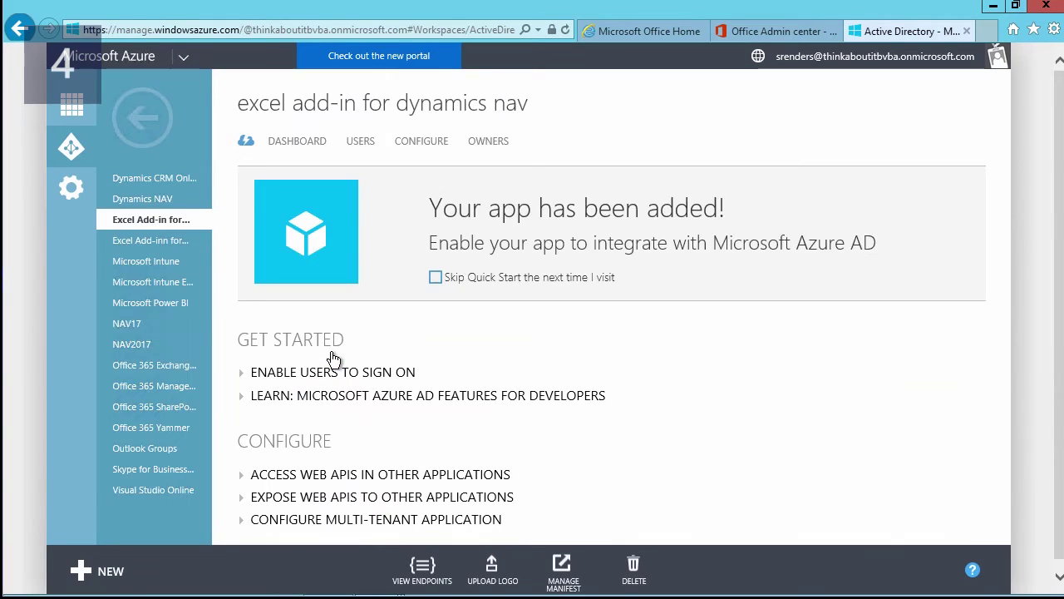
{"action": "left_click", "coordinate": [415, 141]}
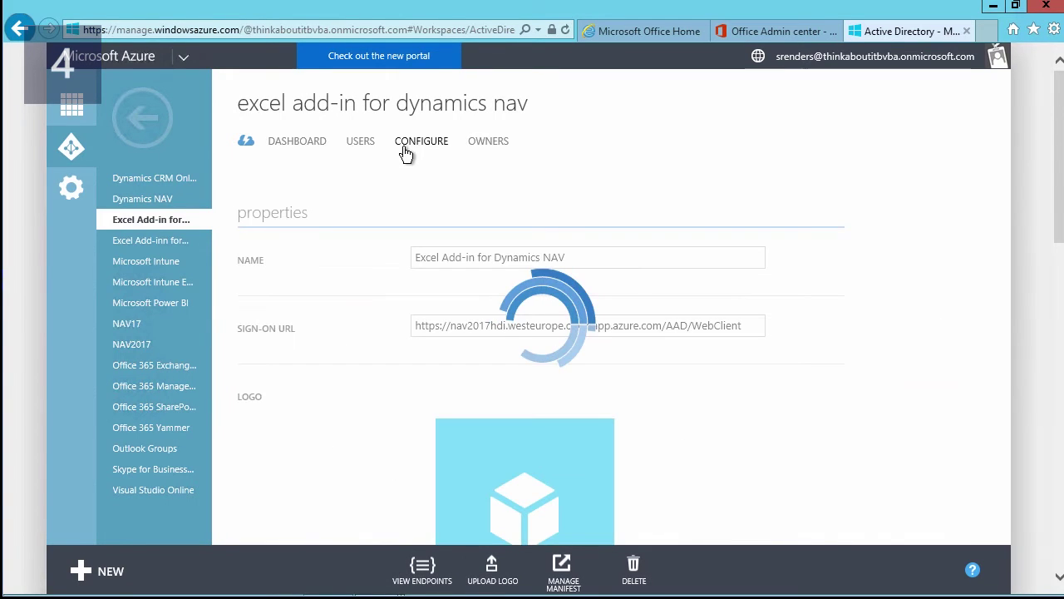
{"action": "scroll", "coordinate": [383, 254], "scroll_direction": "down", "scroll_amount": 2}
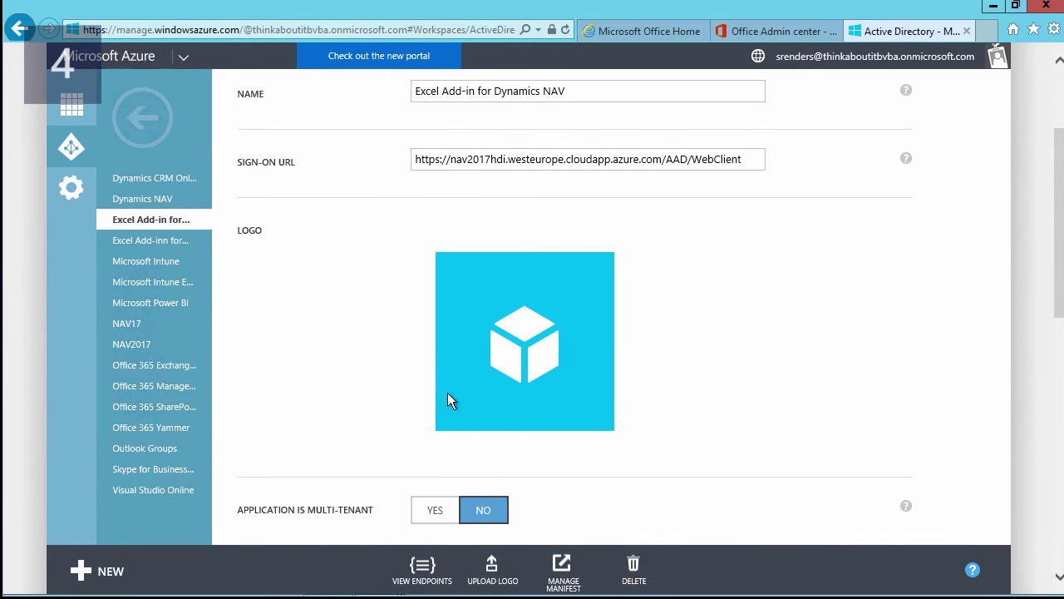
{"action": "left_click", "coordinate": [550, 567]}
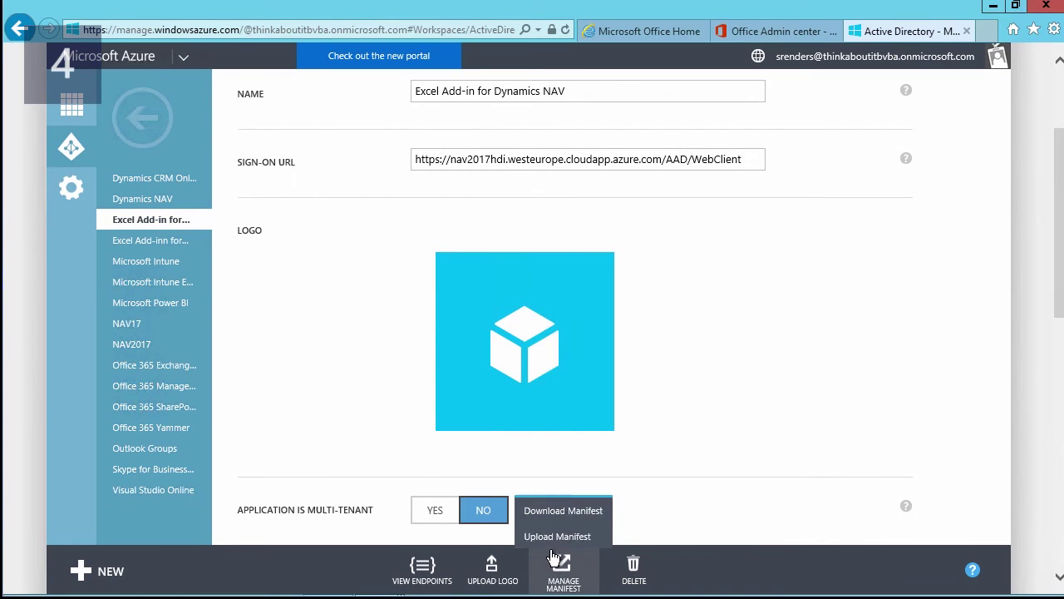
{"action": "left_click", "coordinate": [556, 514]}
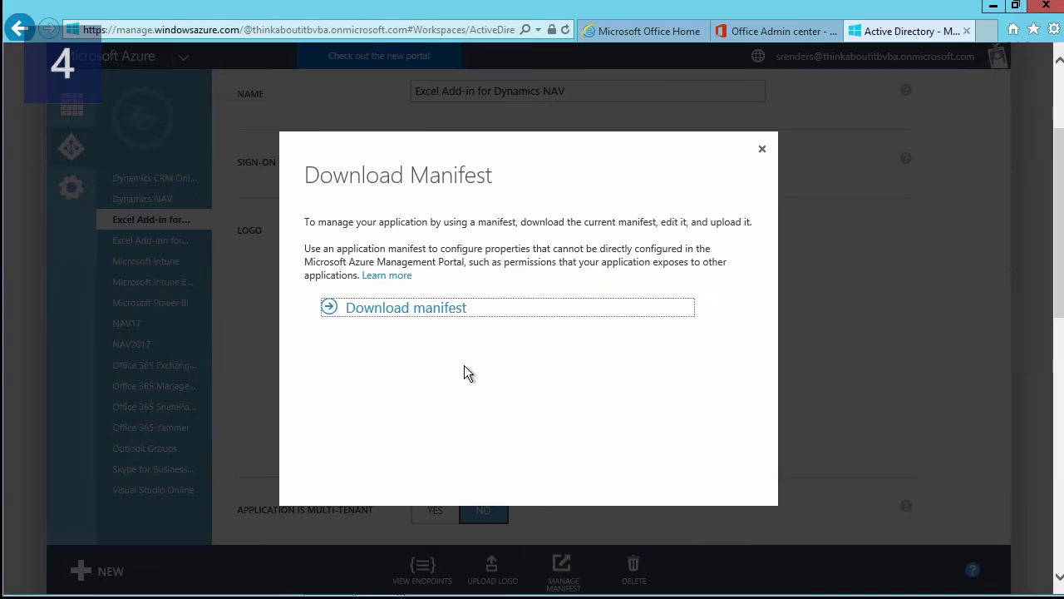
{"action": "left_click", "coordinate": [420, 308]}
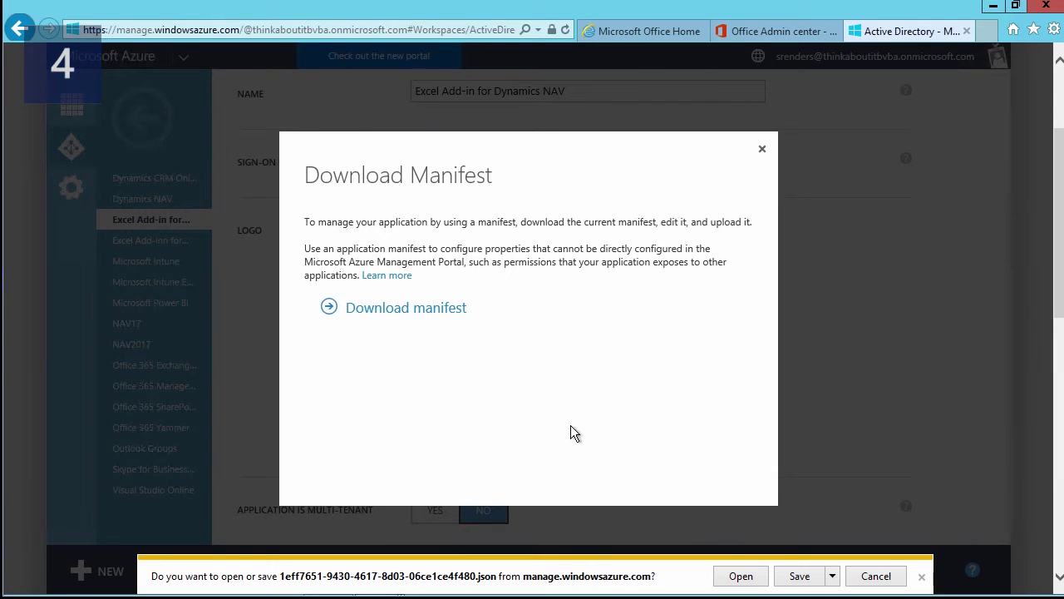
- Open the manifest in Notepad, confirm oauth2AllowImplicitFlow is true, save, and close everything
{"action": "left_click", "coordinate": [741, 576]}
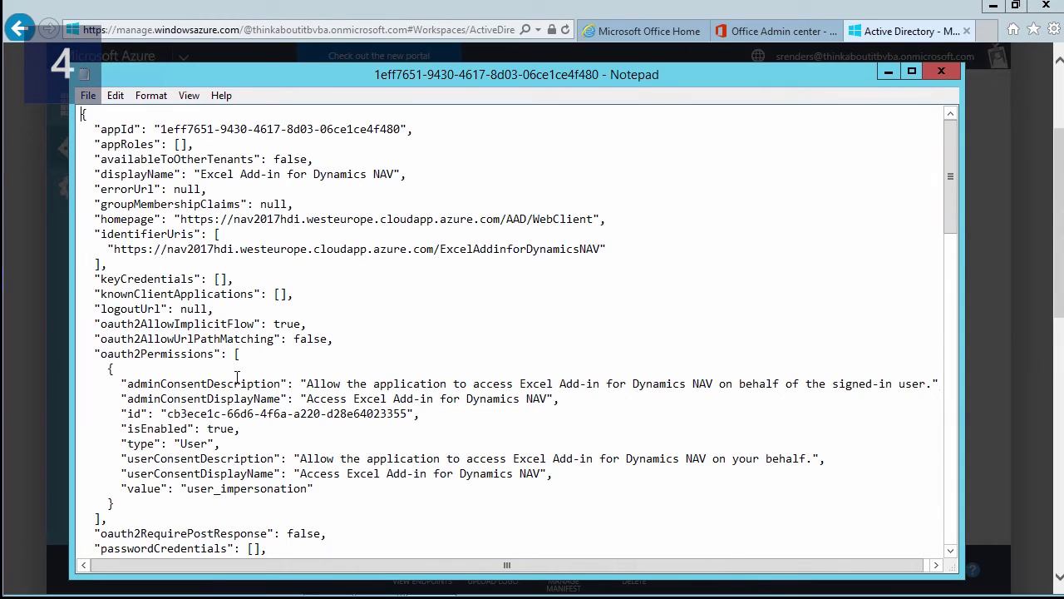
{"action": "double_click", "coordinate": [190, 323]}
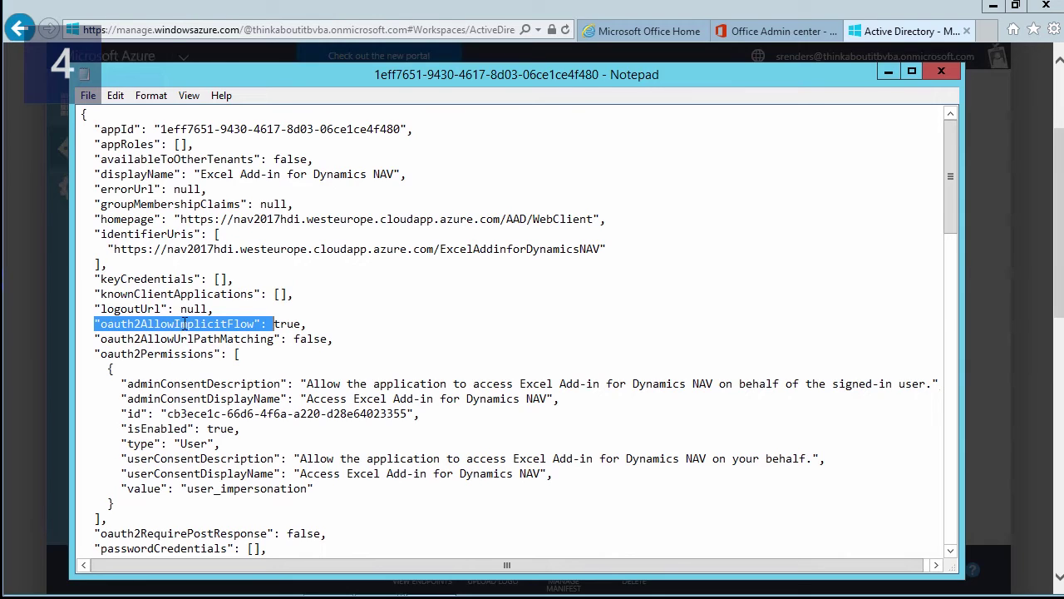
{"action": "double_click", "coordinate": [281, 326]}
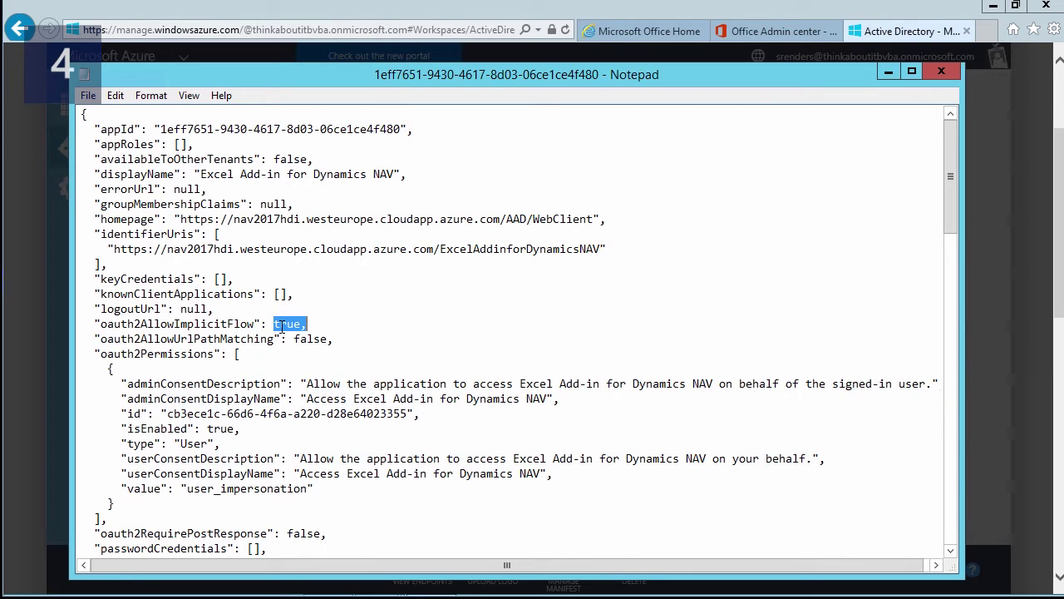
{"action": "left_click", "coordinate": [86, 97]}
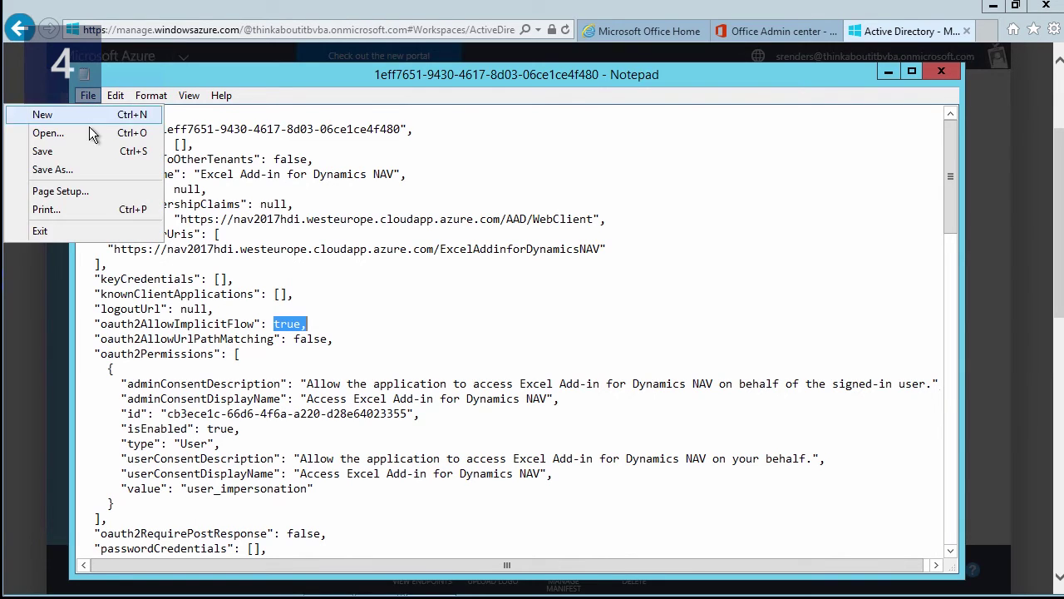
{"action": "left_click", "coordinate": [78, 153]}
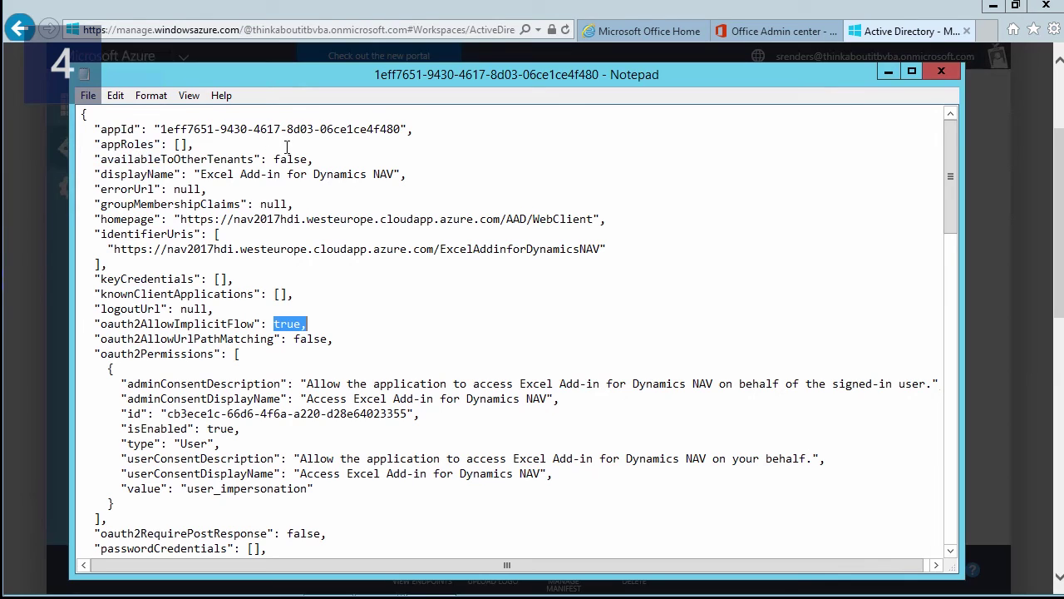
{"action": "left_click", "coordinate": [941, 70]}
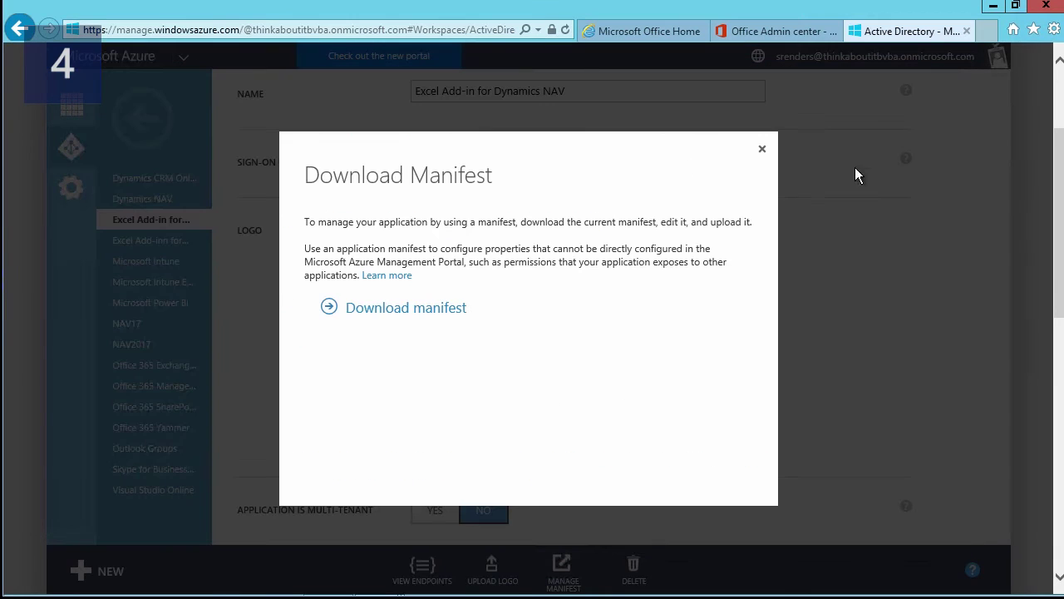
{"action": "left_click", "coordinate": [763, 154]}
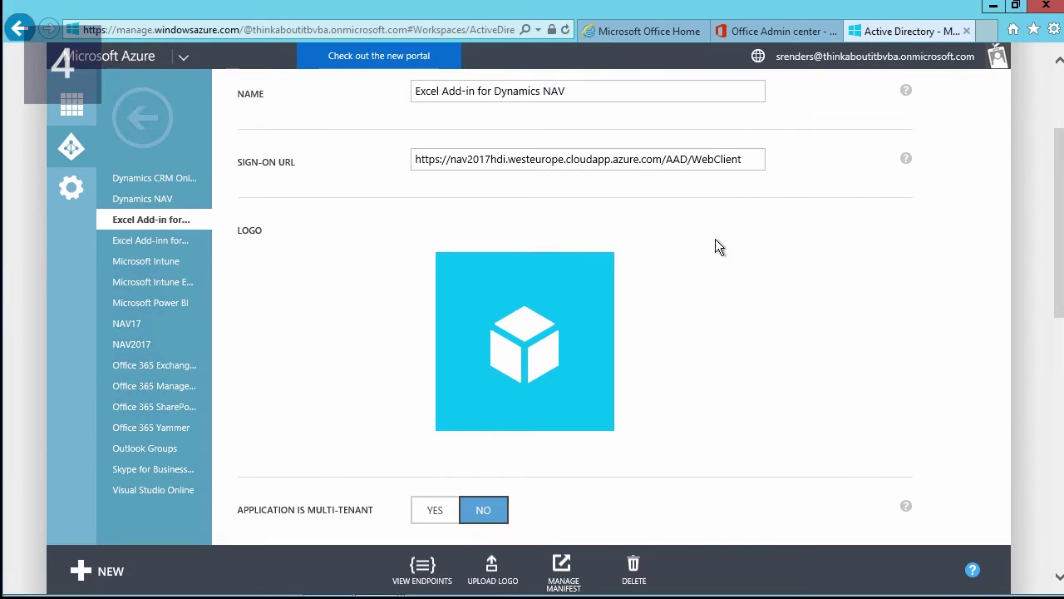
- Start a manifest upload via Manage Manifest, then cancel the file chooser without picking a file
{"action": "left_click", "coordinate": [553, 580]}
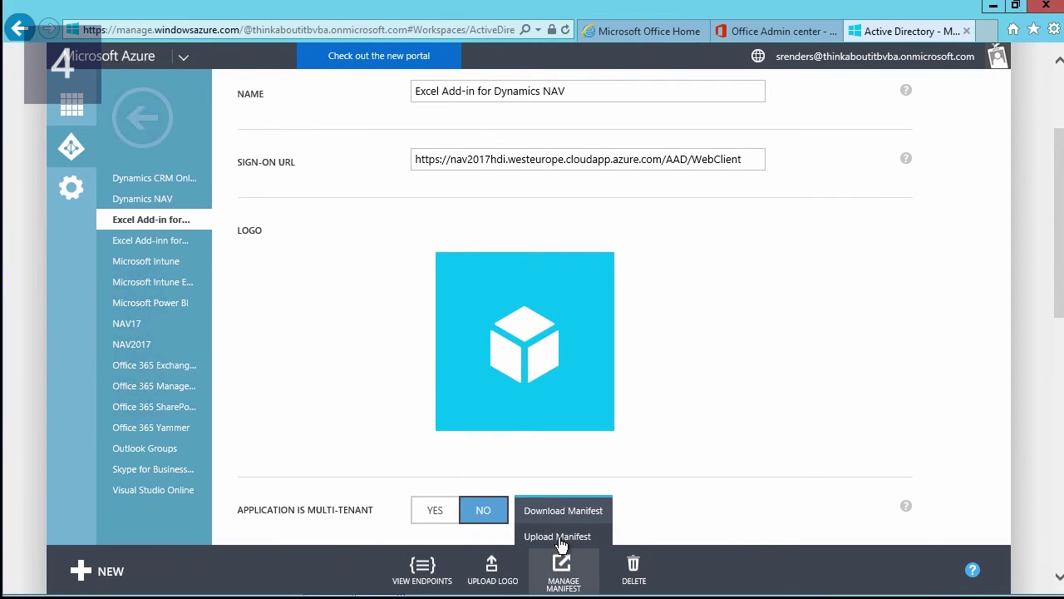
{"action": "left_click", "coordinate": [560, 540]}
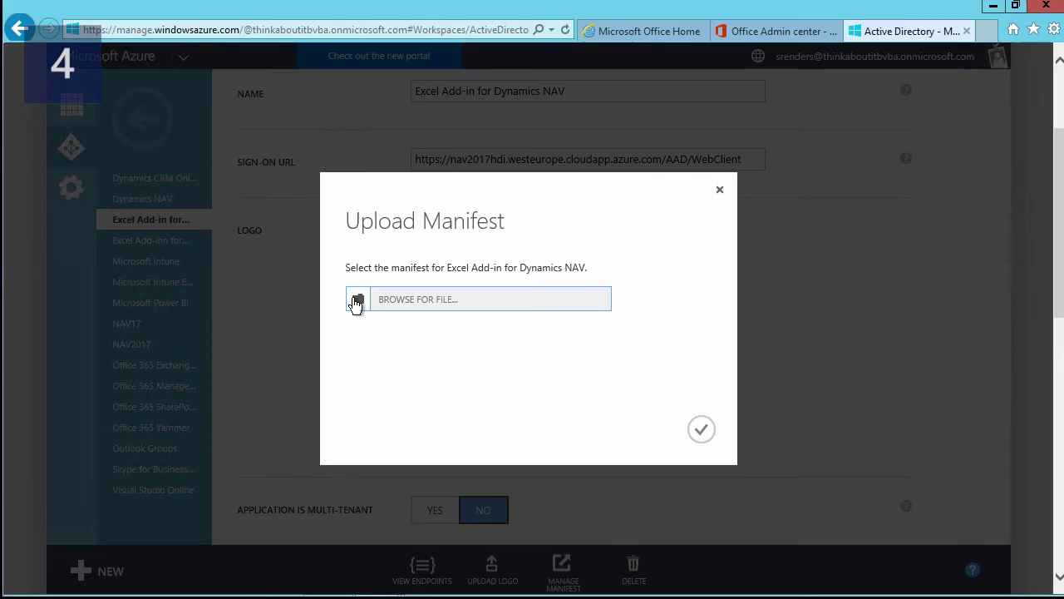
{"action": "left_click", "coordinate": [356, 302]}
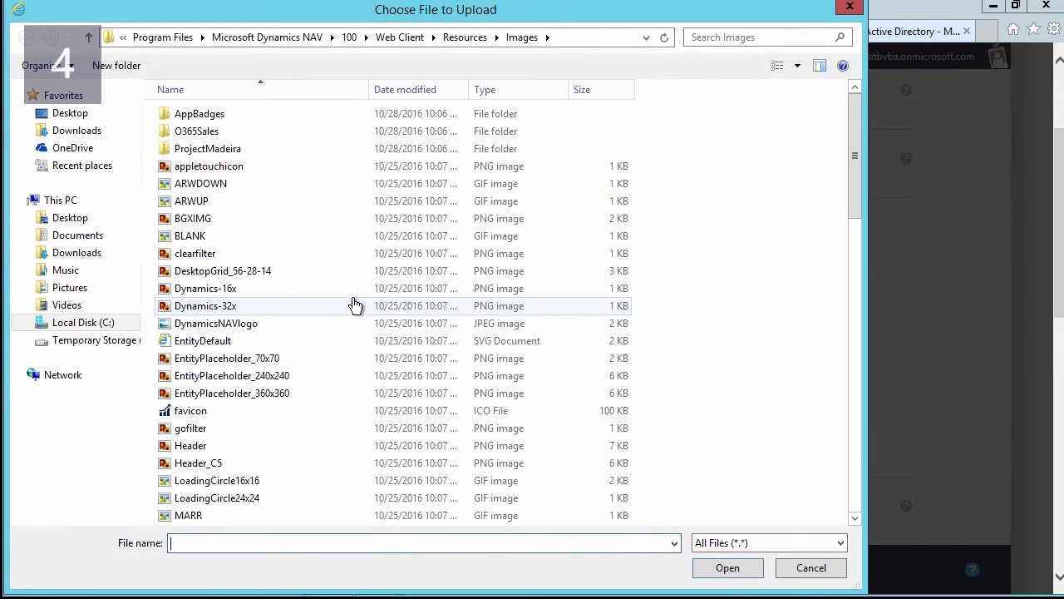
{"action": "left_click", "coordinate": [815, 565]}
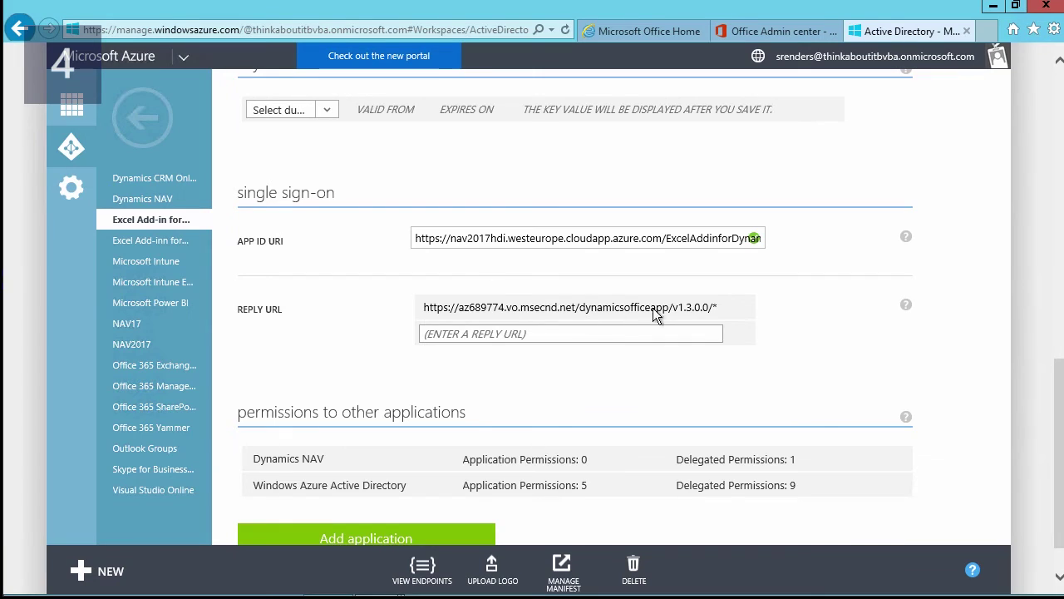
{"action": "left_click", "coordinate": [718, 308]}
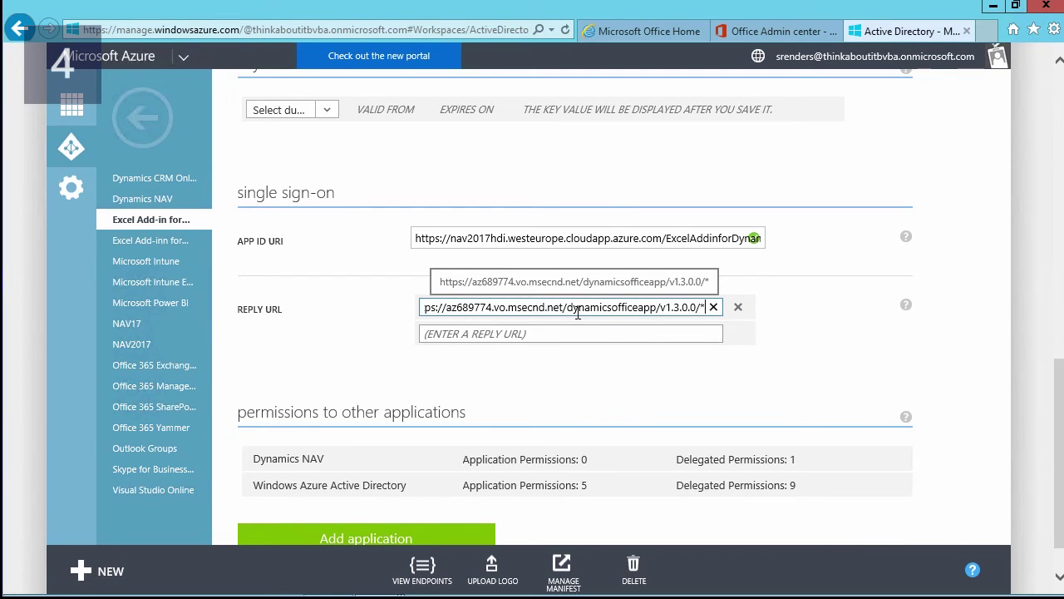
{"action": "key", "text": "Home"}
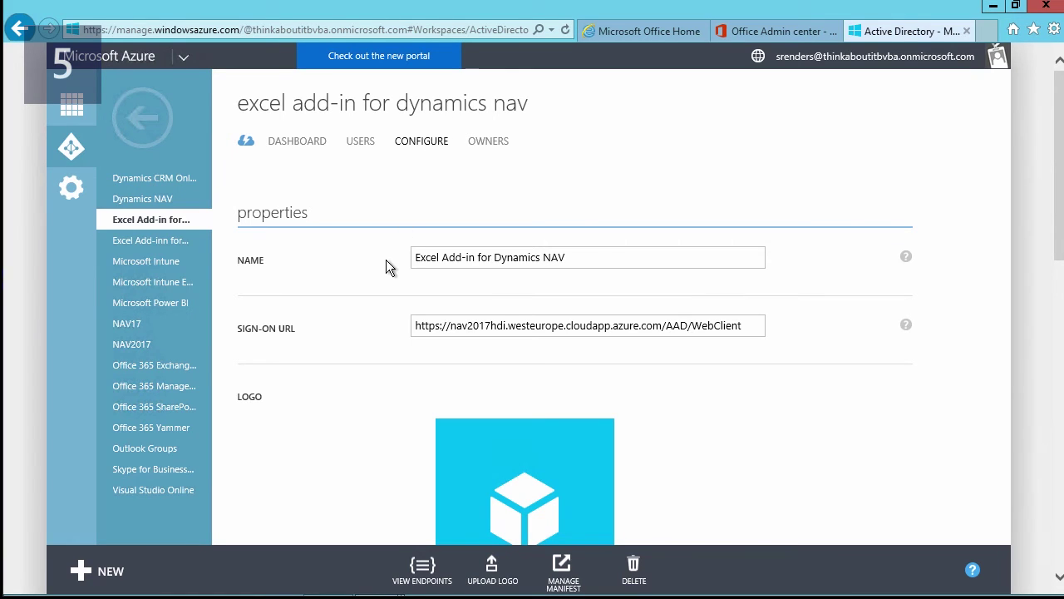
- Copy the app's Client ID, then minimize the browser to reach the desktop
{"action": "scroll", "coordinate": [386, 266], "scroll_direction": "down", "scroll_amount": 5}
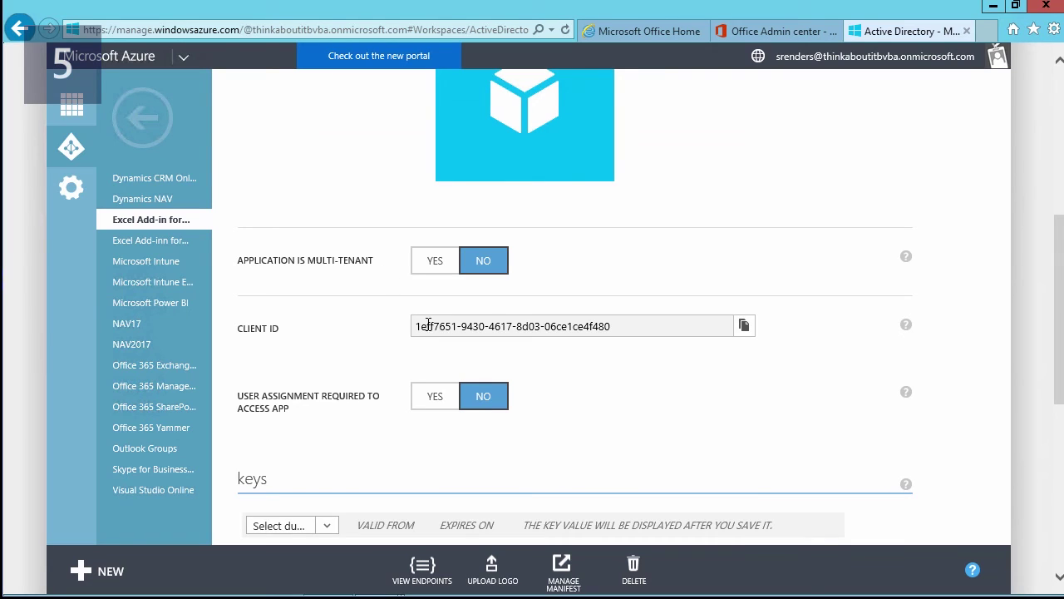
{"action": "left_click_drag", "start_coordinate": [612, 327], "coordinate": [396, 334]}
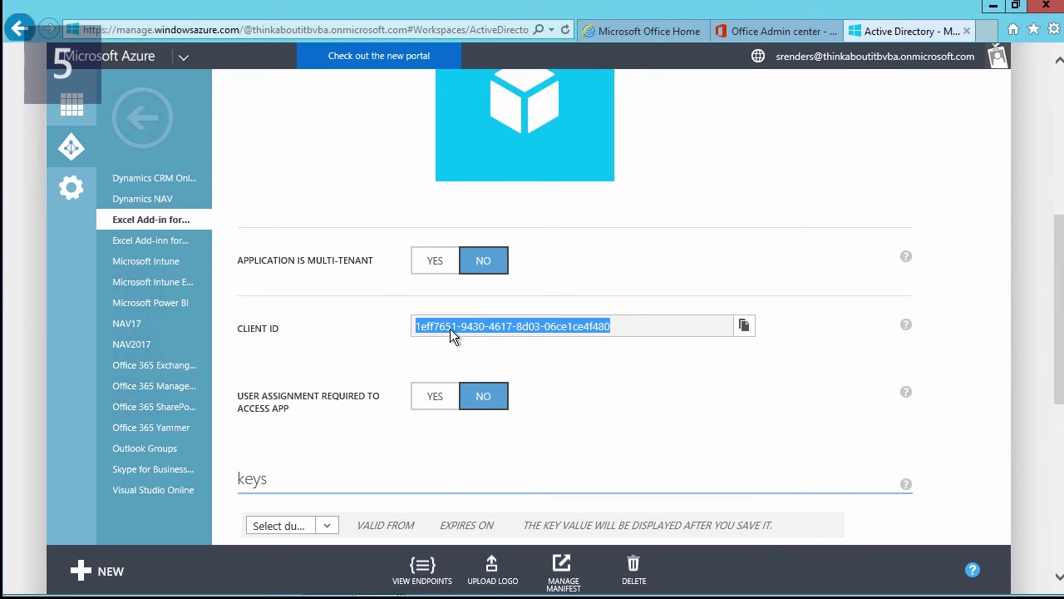
{"action": "right_click", "coordinate": [450, 329]}
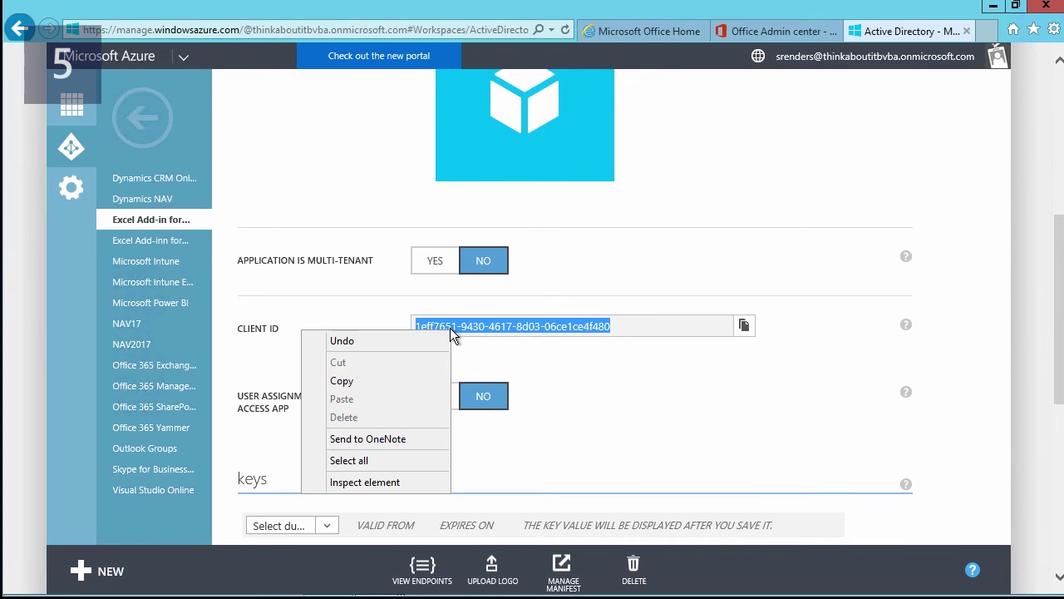
{"action": "left_click", "coordinate": [379, 380]}
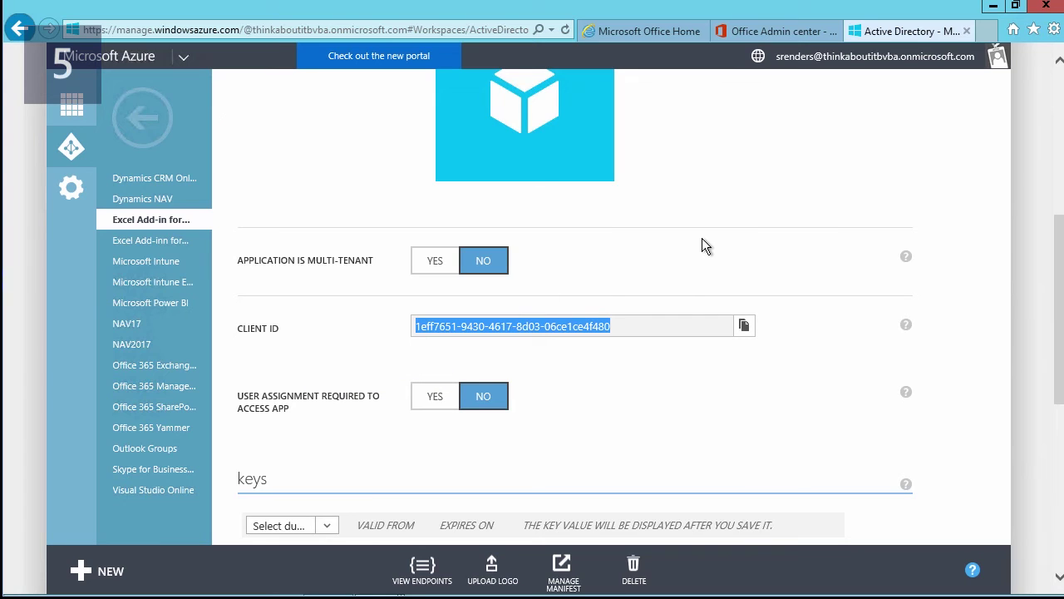
{"action": "left_click", "coordinate": [989, 9]}
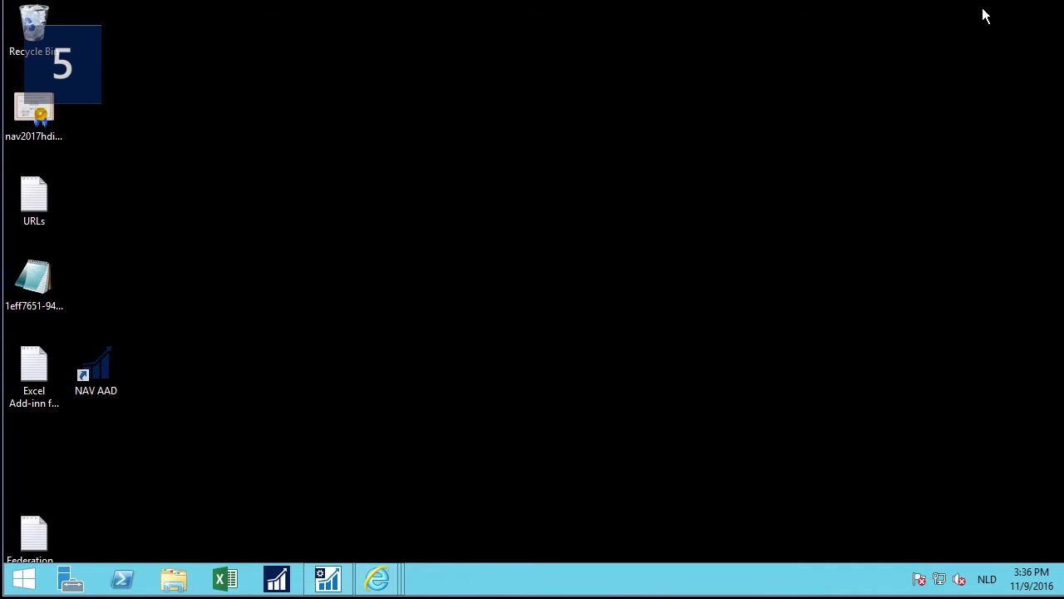
- Enter the Client ID as the NAV instance's Excel add-in AAD client app ID, then open the instance's actions
{"action": "left_click", "coordinate": [328, 579]}
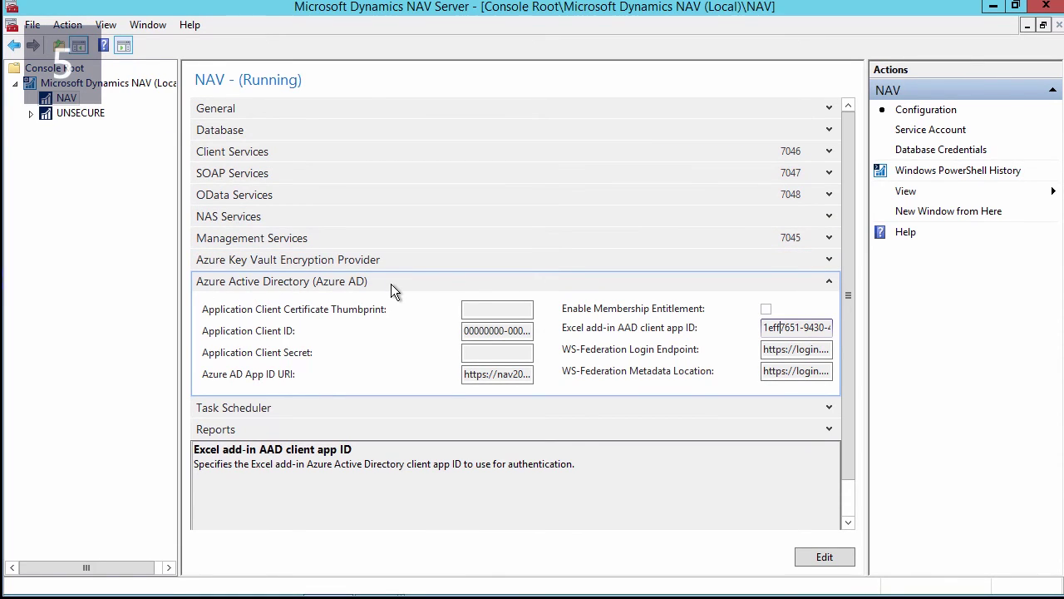
{"action": "left_click", "coordinate": [821, 557]}
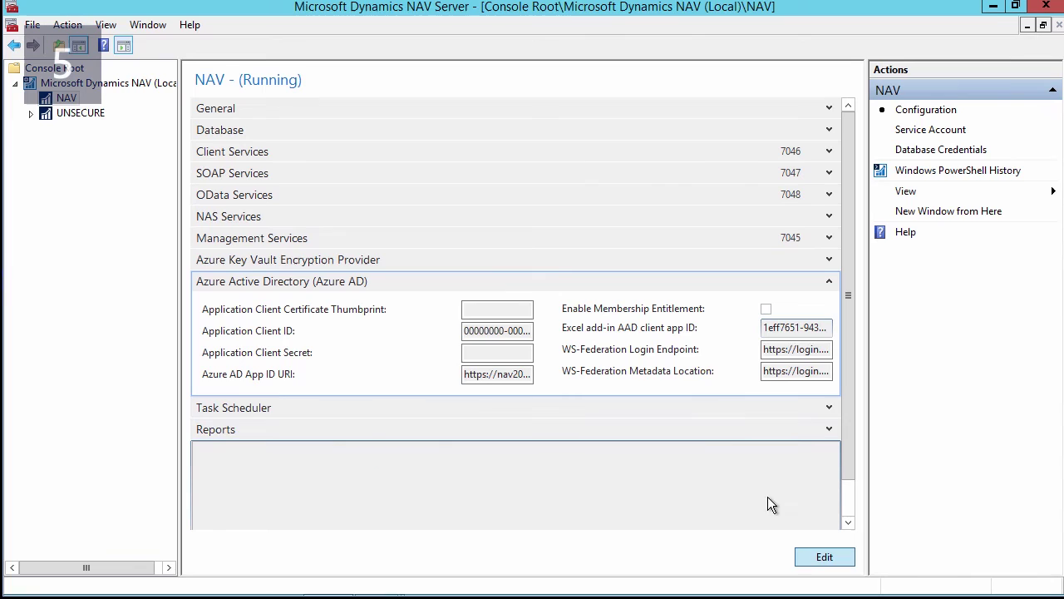
{"action": "left_click", "coordinate": [776, 327]}
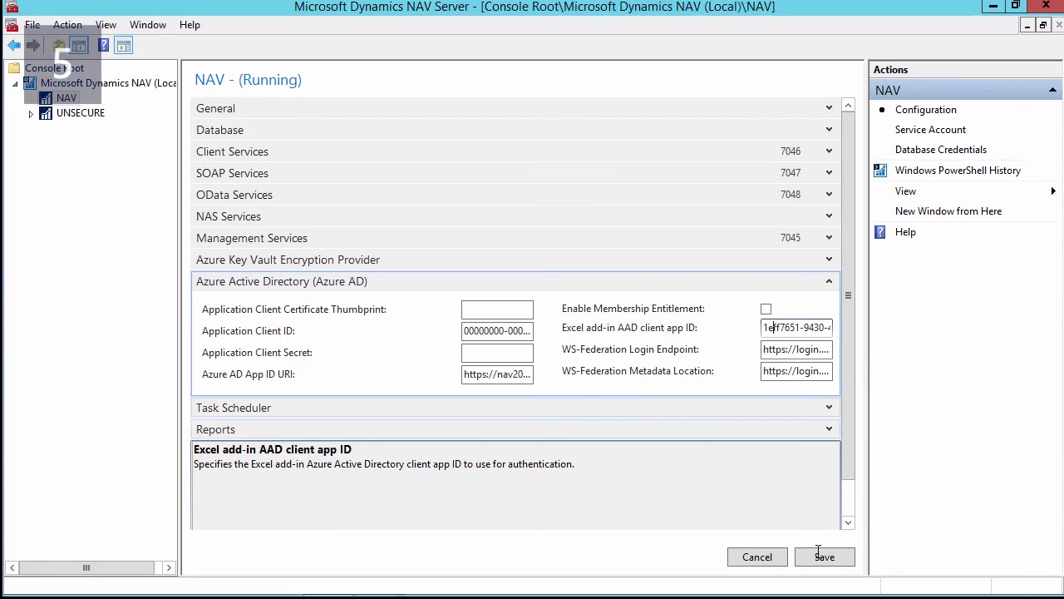
{"action": "left_click", "coordinate": [116, 85]}
{"action": "right_click", "coordinate": [204, 84]}
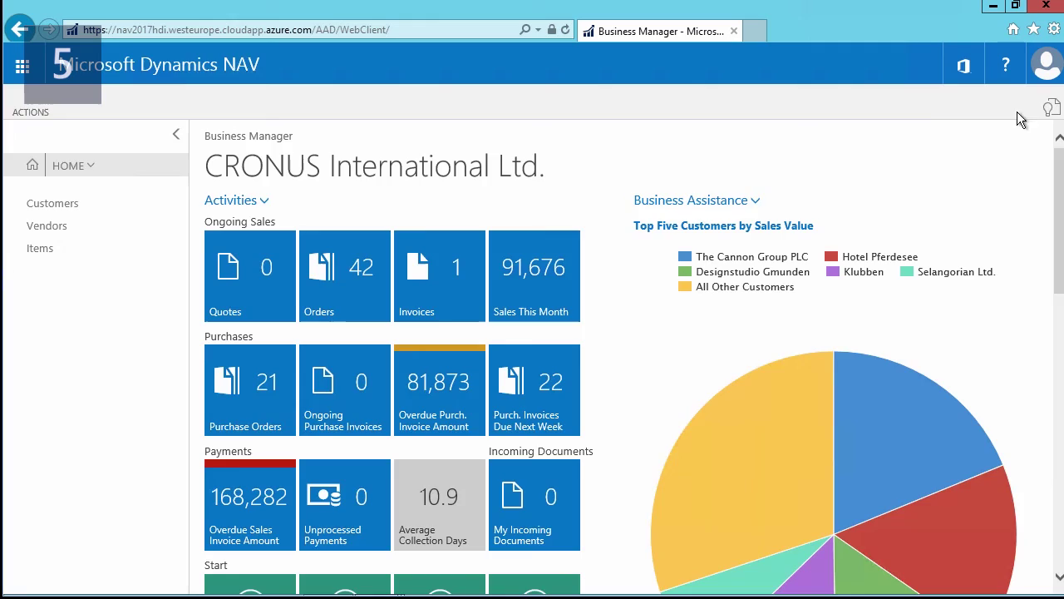
- Find Assisted Setup with 'assis' and rerun the Set up reporting guide
{"action": "left_click", "coordinate": [1051, 108]}
{"action": "type", "text": "assis"}
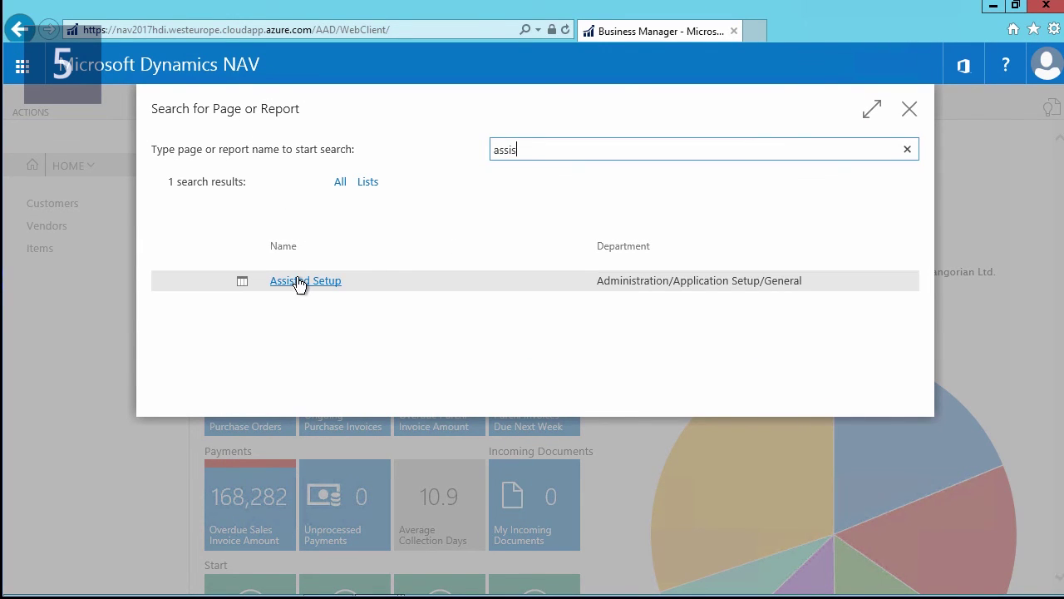
{"action": "left_click", "coordinate": [299, 283]}
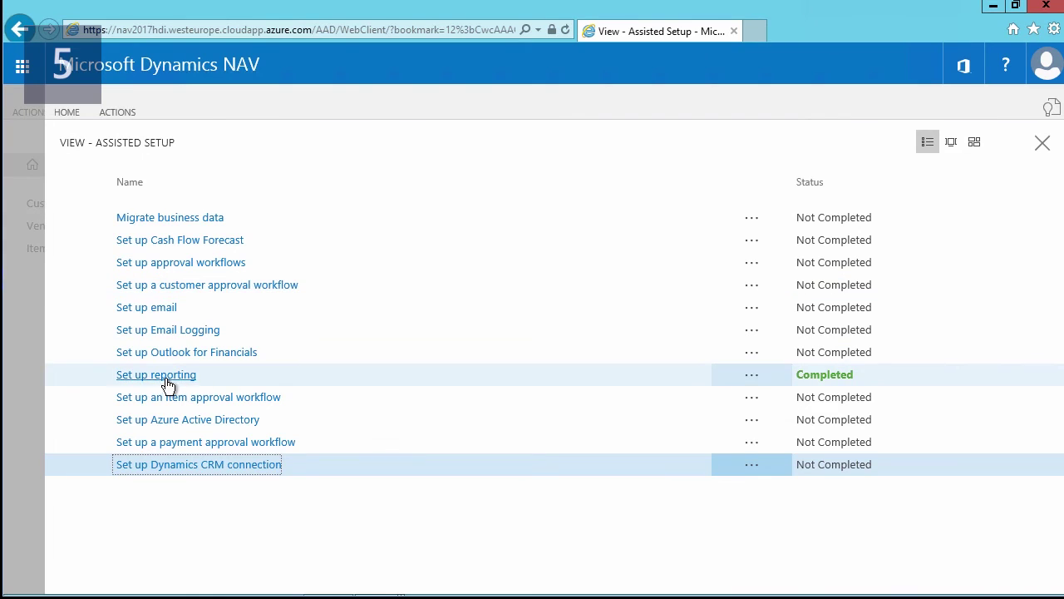
{"action": "left_click", "coordinate": [167, 379]}
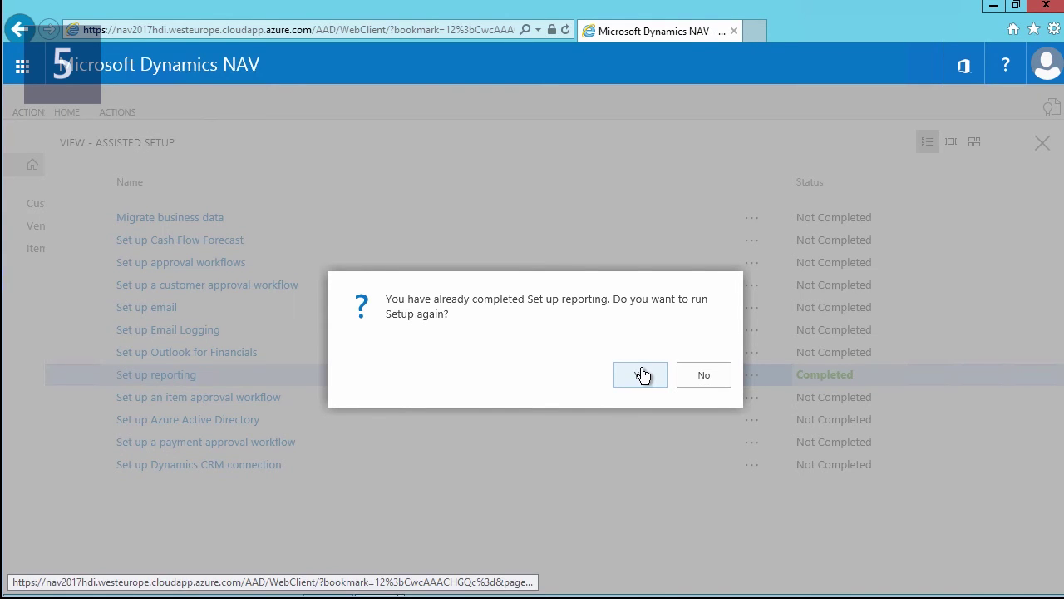
{"action": "left_click", "coordinate": [642, 376]}
- Create a new data set named 'test' from page 22, publish it, and request it in Excel
{"action": "left_click", "coordinate": [670, 496]}
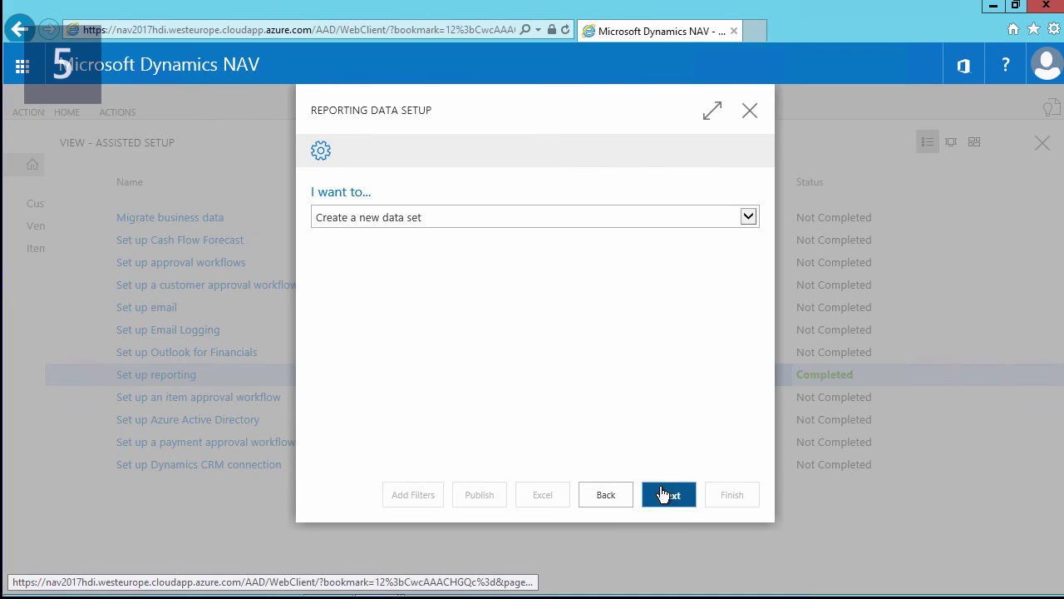
{"action": "left_click", "coordinate": [666, 494]}
{"action": "left_click", "coordinate": [626, 256]}
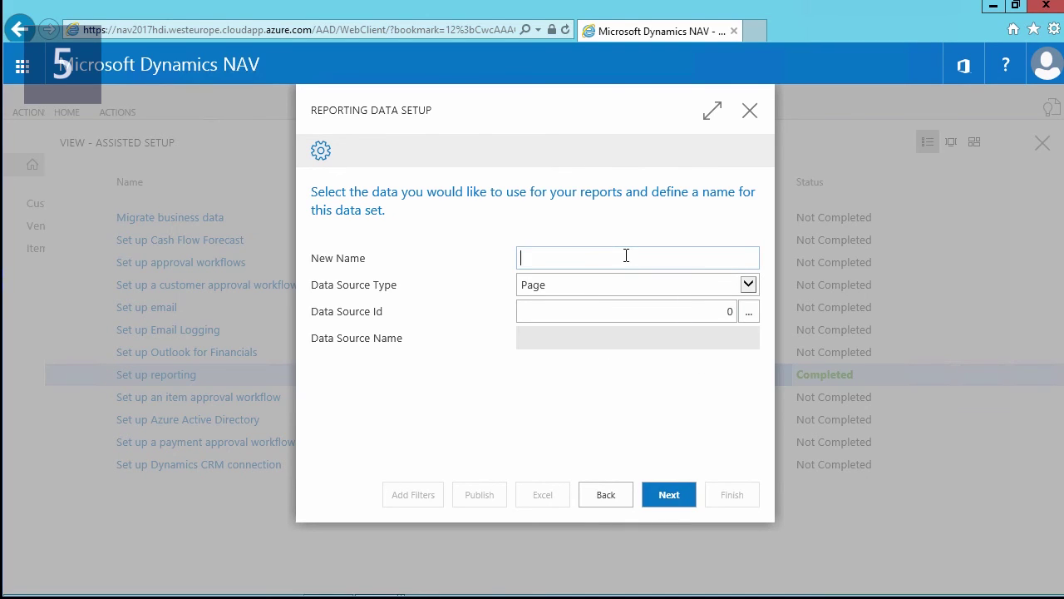
{"action": "type", "text": "test"}
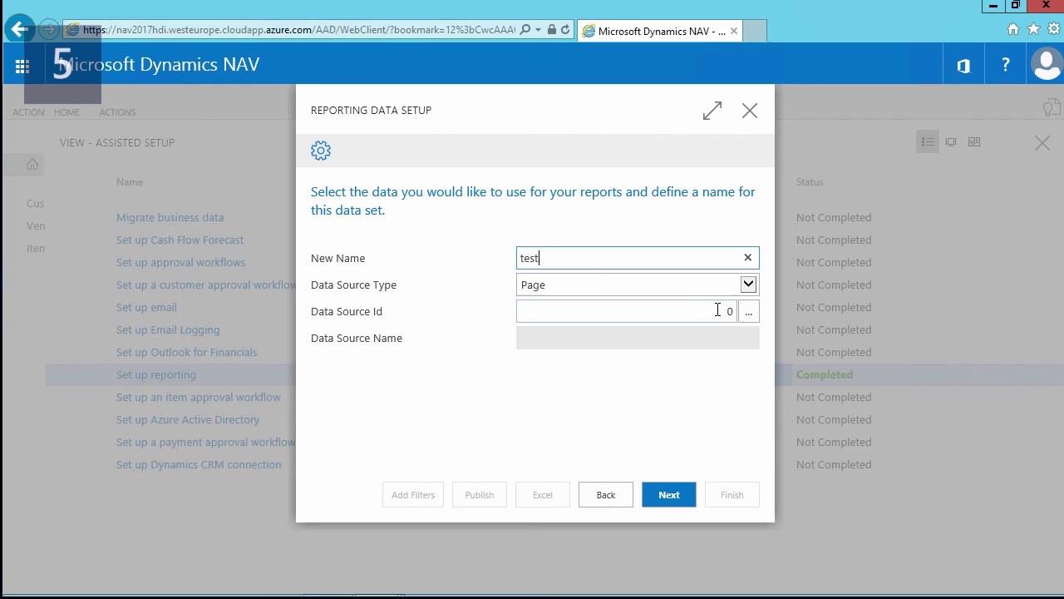
{"action": "left_click", "coordinate": [720, 310]}
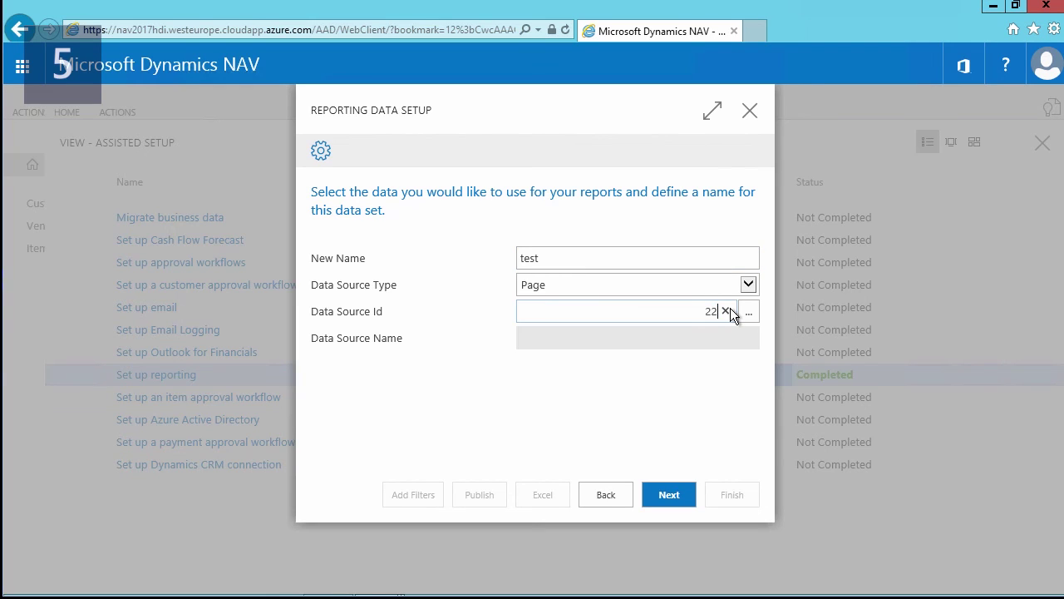
{"action": "left_click", "coordinate": [672, 496]}
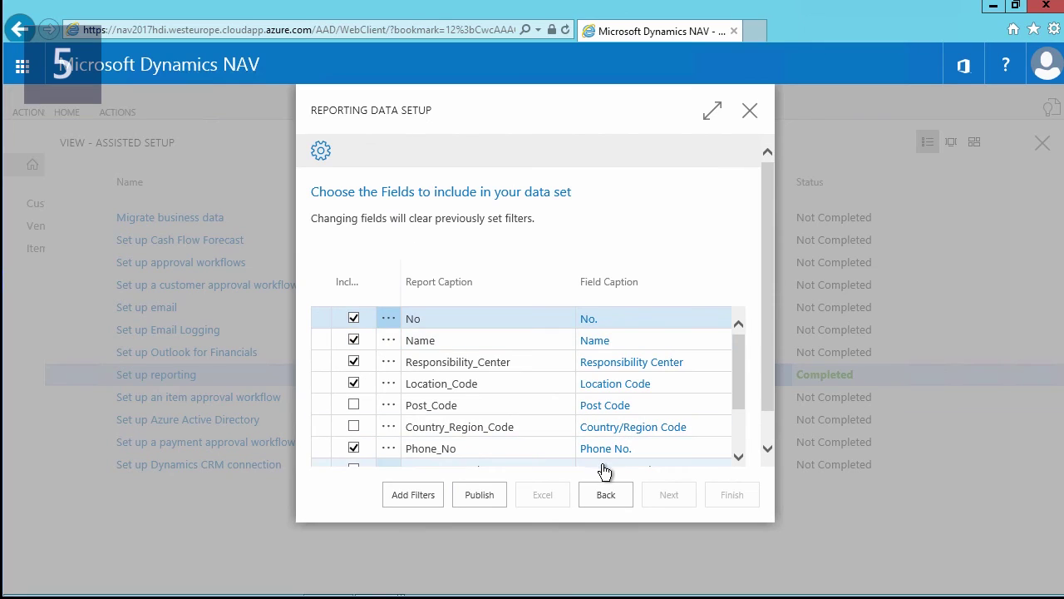
{"action": "left_click", "coordinate": [482, 495]}
{"action": "left_click", "coordinate": [534, 495]}
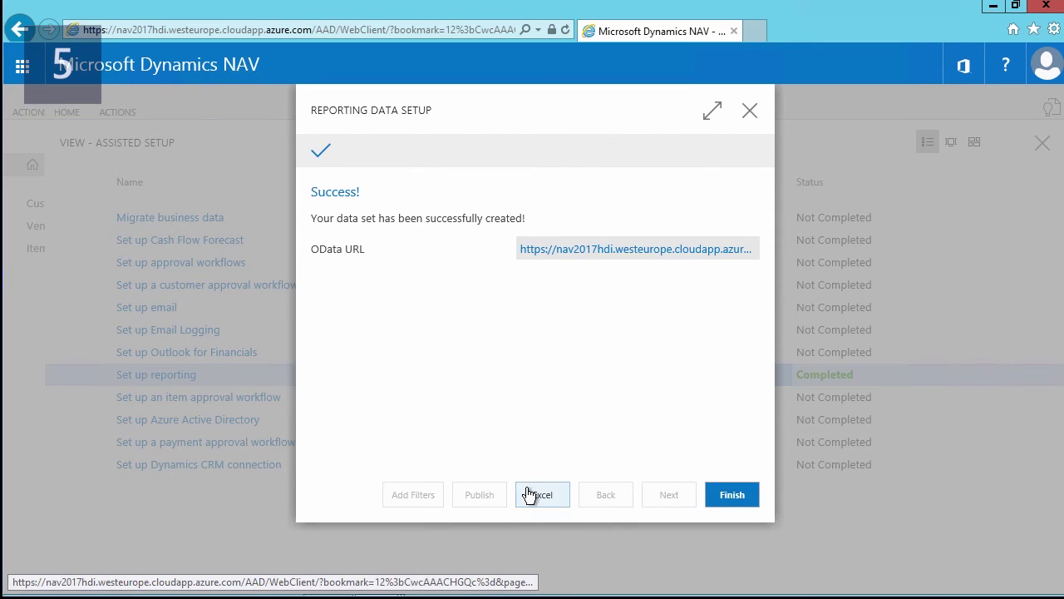
- Open the downloaded workbook, sign in to the Dynamics add-in with the work account, and view its server options
{"action": "left_click", "coordinate": [732, 578]}
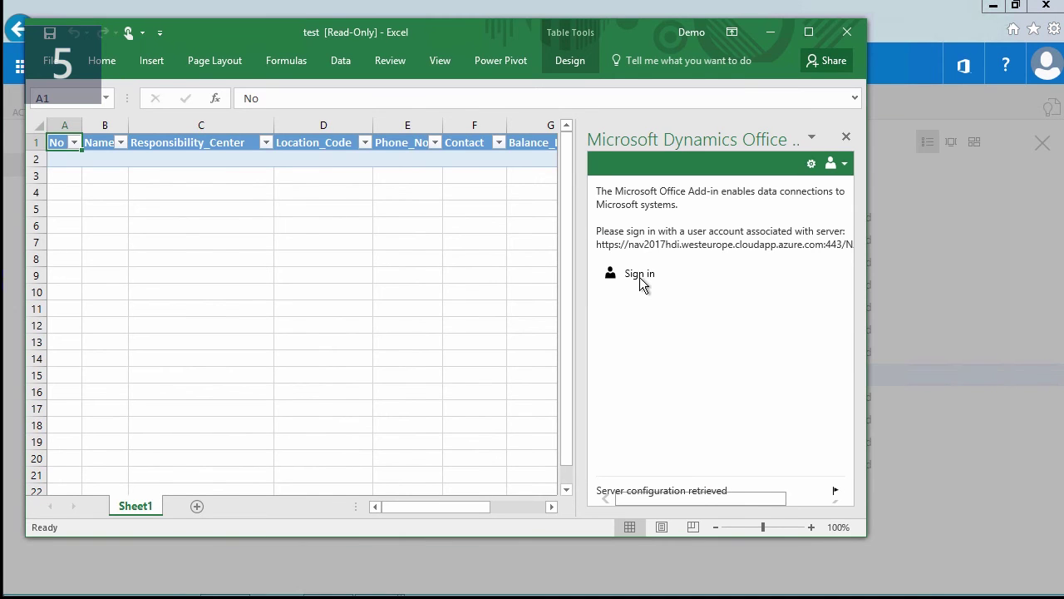
{"action": "left_click", "coordinate": [638, 277]}
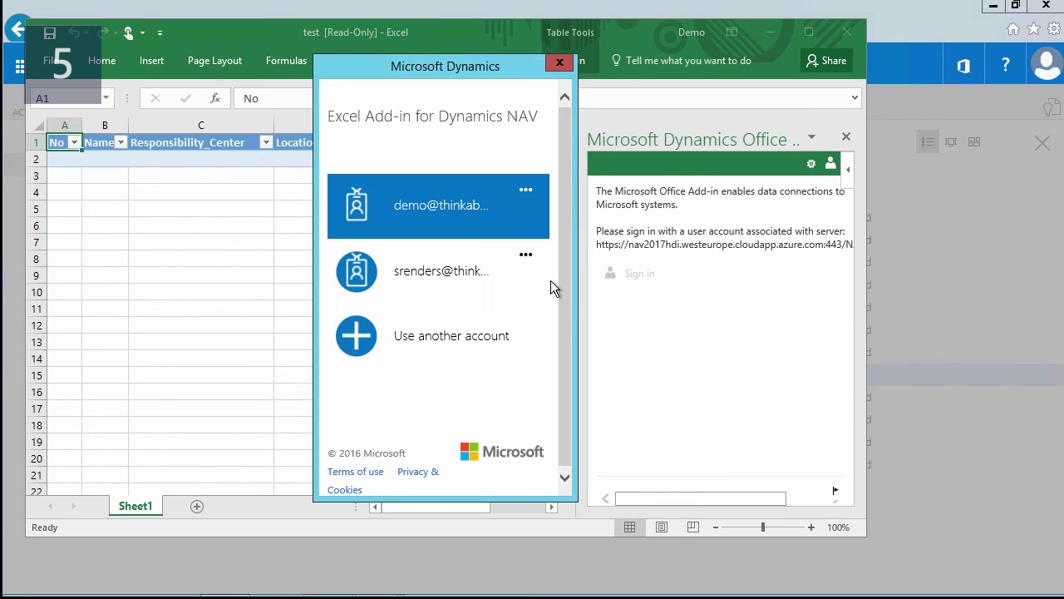
{"action": "left_click", "coordinate": [442, 215]}
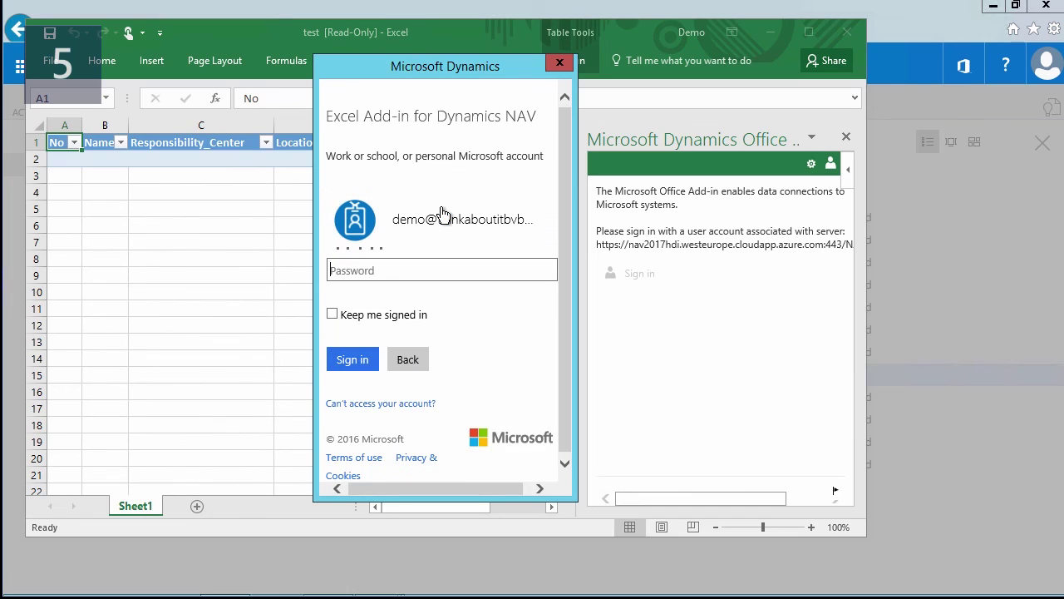
{"action": "type", "text": "•••••••••••"}
{"action": "key", "text": "Return"}
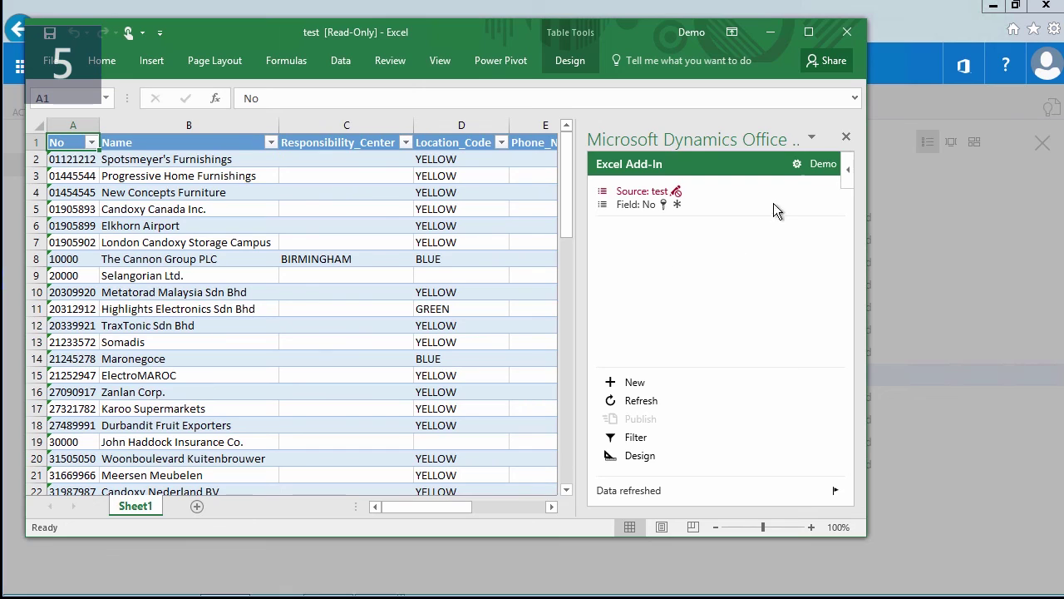
{"action": "left_click", "coordinate": [797, 164]}
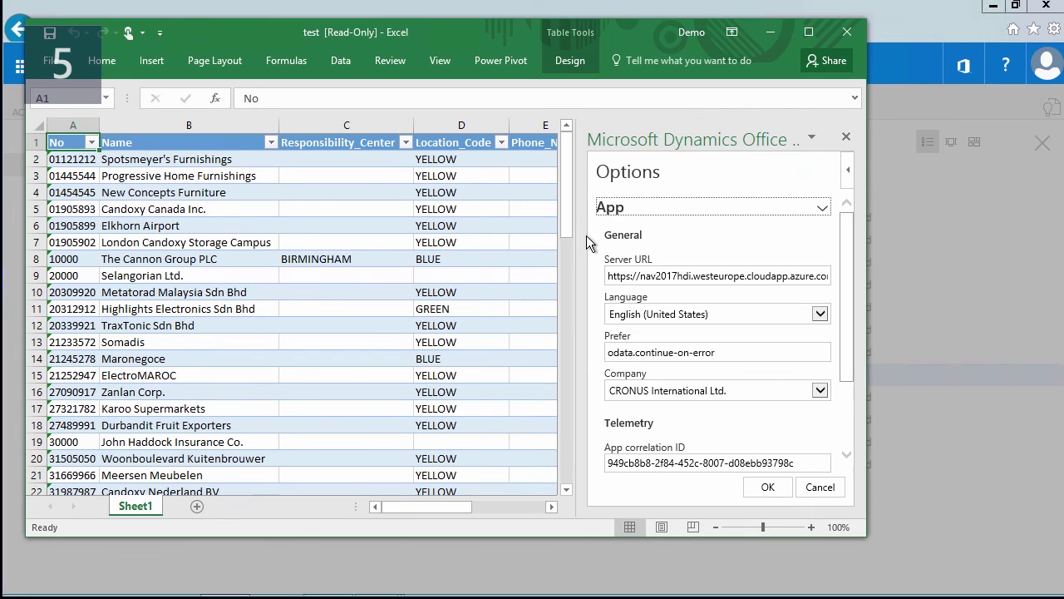
{"action": "left_click_drag", "start_coordinate": [582, 236], "coordinate": [469, 240]}
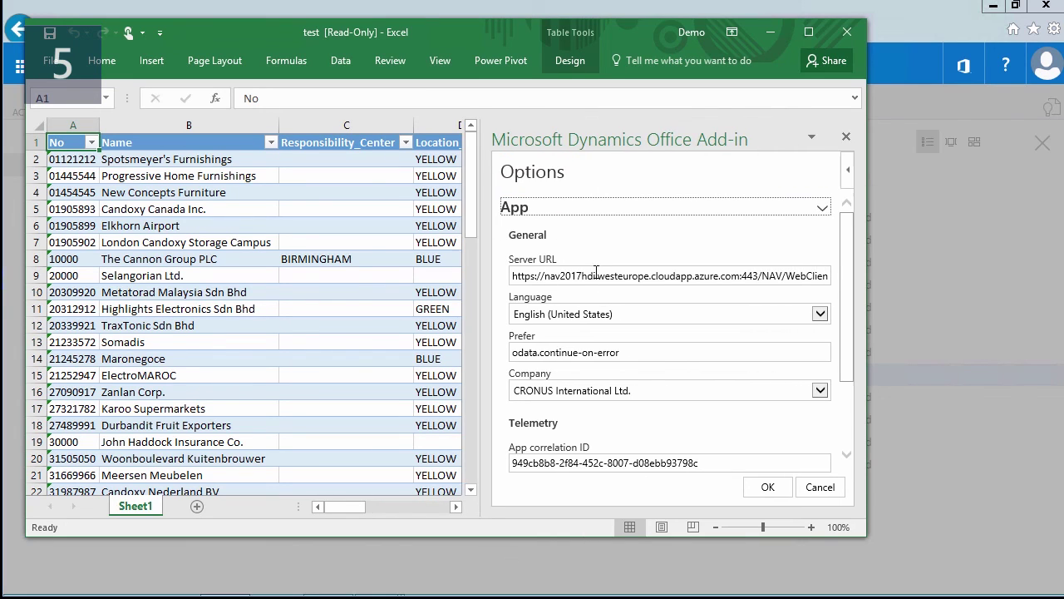